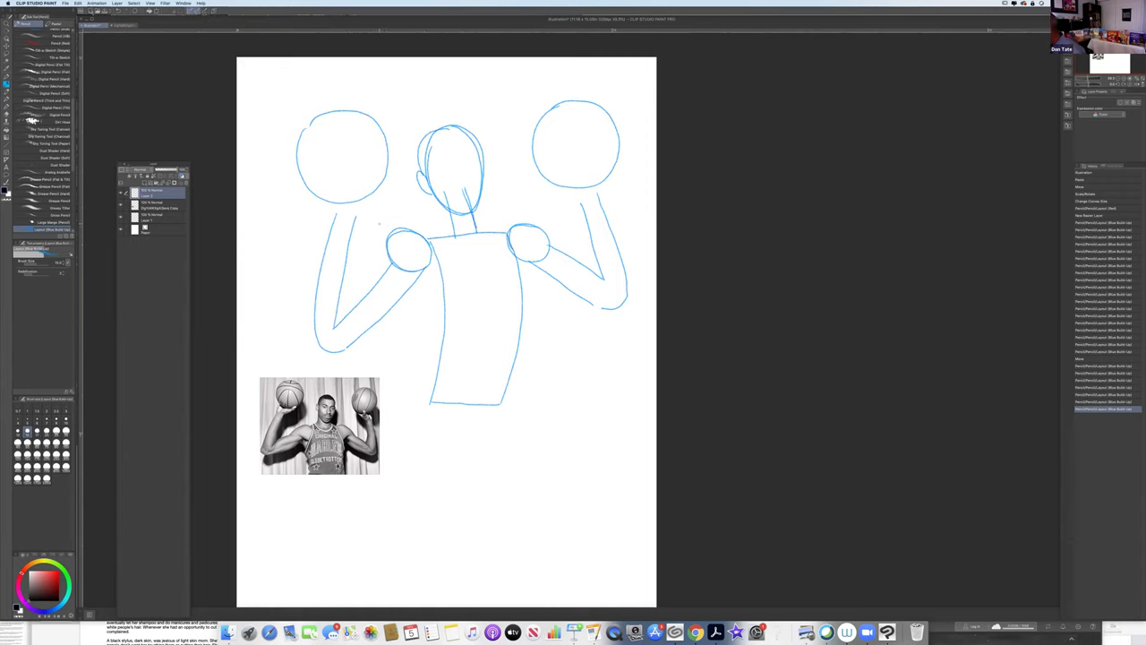
- Sketch the hands cupping the undersides of both basketballs in blue pencil
mouse_move(386, 185)
mouse_down()
mouse_move(361, 206)
mouse_move(325, 201)
mouse_move(340, 198)
mouse_up()
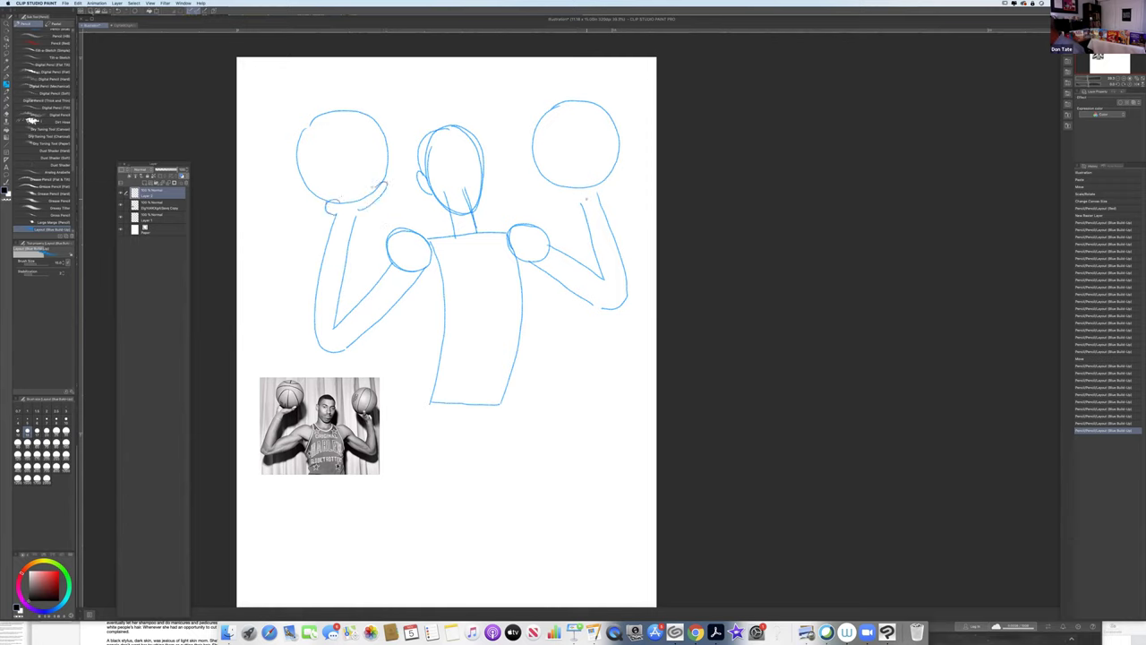
mouse_move(565, 175)
mouse_down()
mouse_move(577, 205)
mouse_move(598, 196)
mouse_up()
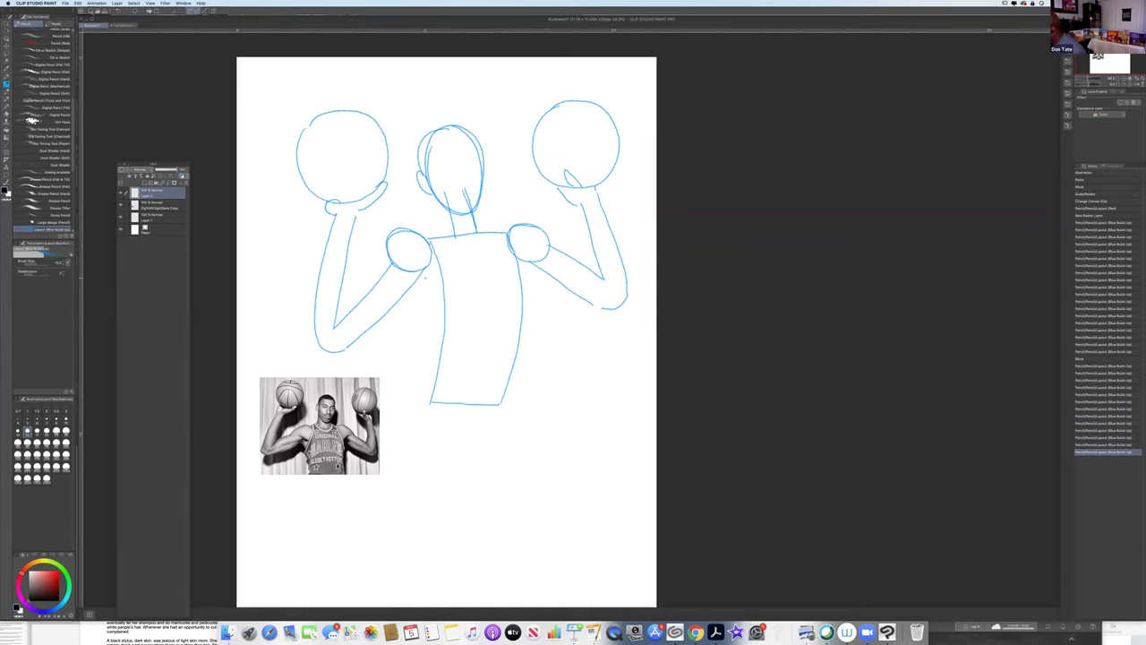
- Sketch the underarm lines and sloping shoulder lines on both sides of the figure, and add small rounded tips to the elbows
drag(421, 278, 443, 291)
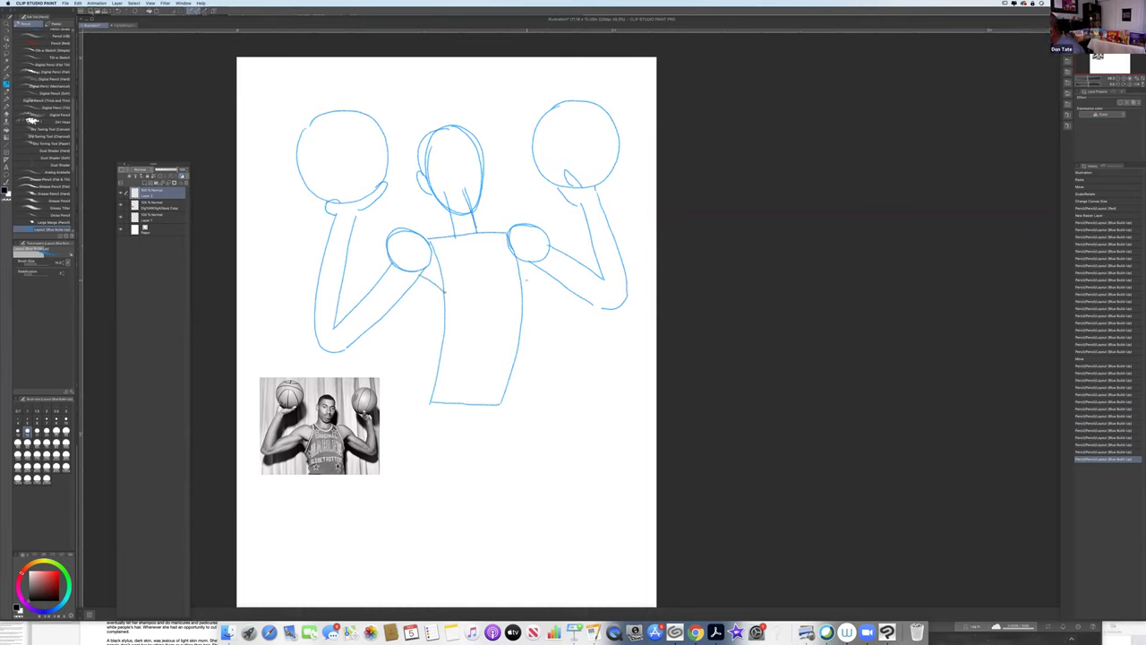
drag(532, 260, 522, 287)
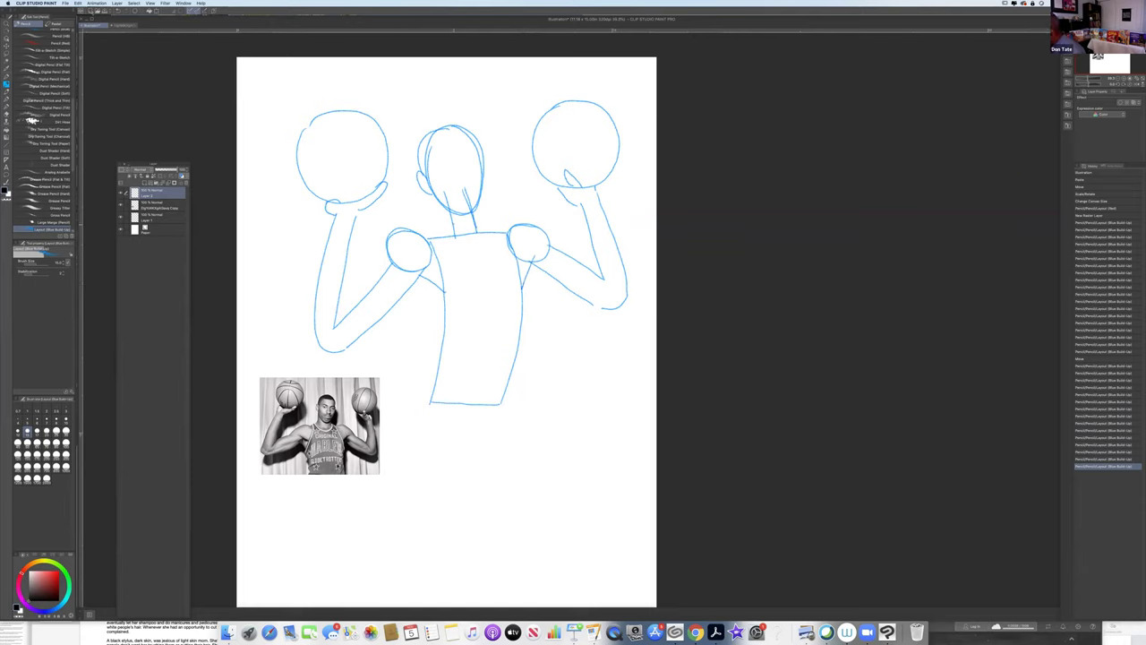
drag(453, 221, 420, 236)
drag(486, 223, 519, 230)
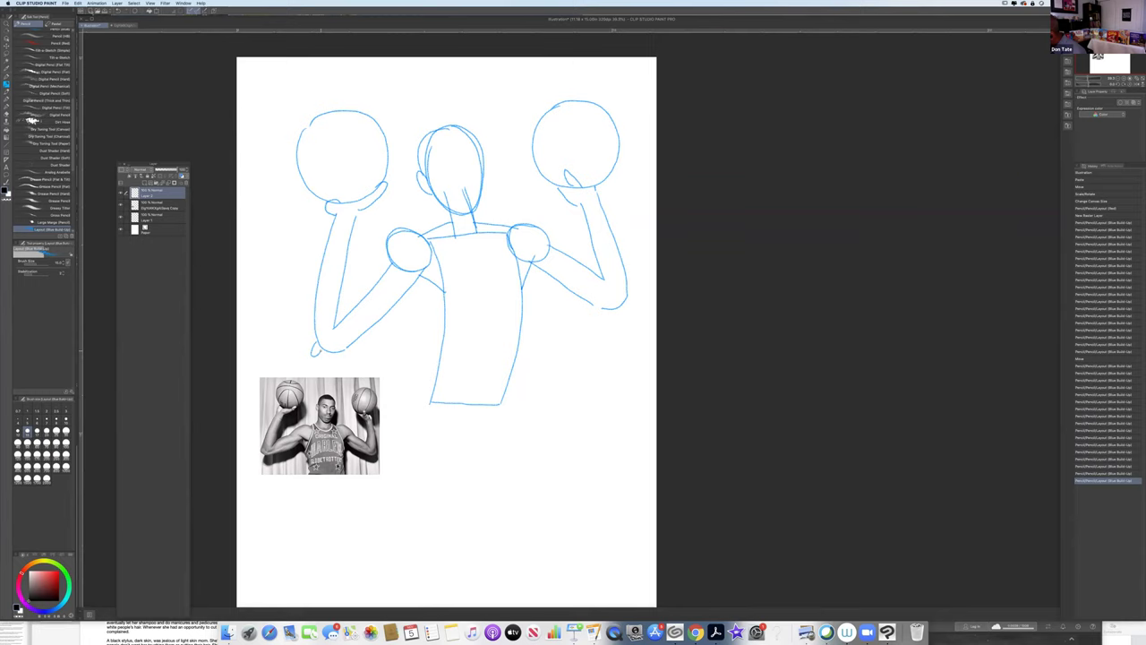
click(628, 319)
click(630, 301)
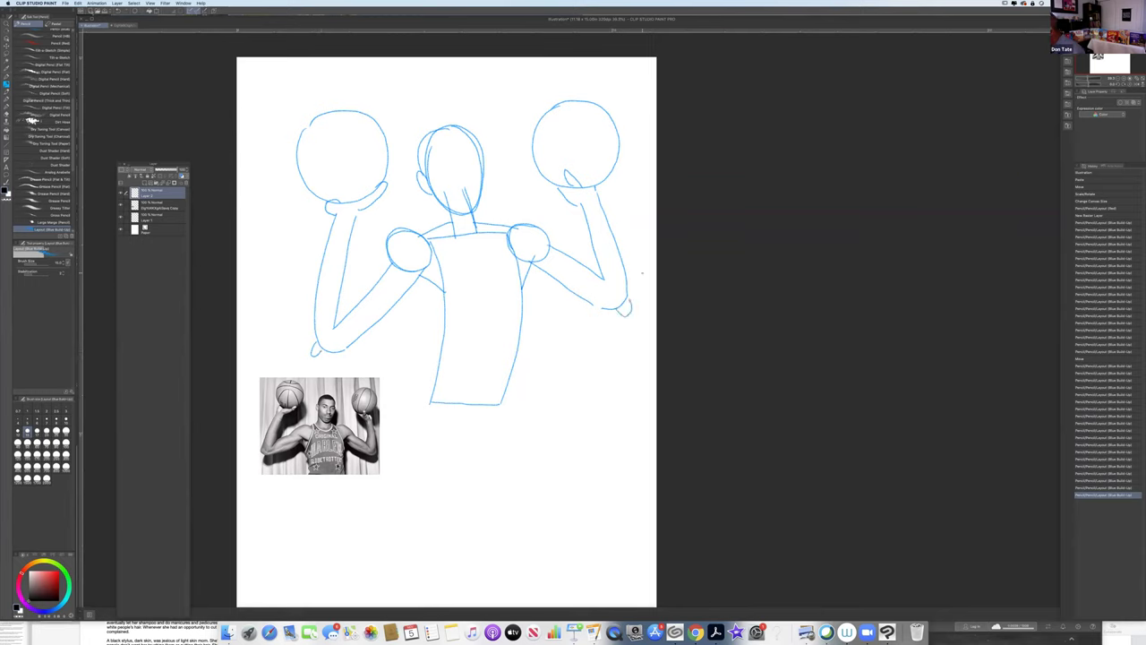
- Sketch curved seam lines on both basketballs, with one center seam and two side arcs on each
drag(337, 112, 351, 192)
drag(322, 141, 321, 185)
drag(365, 126, 382, 162)
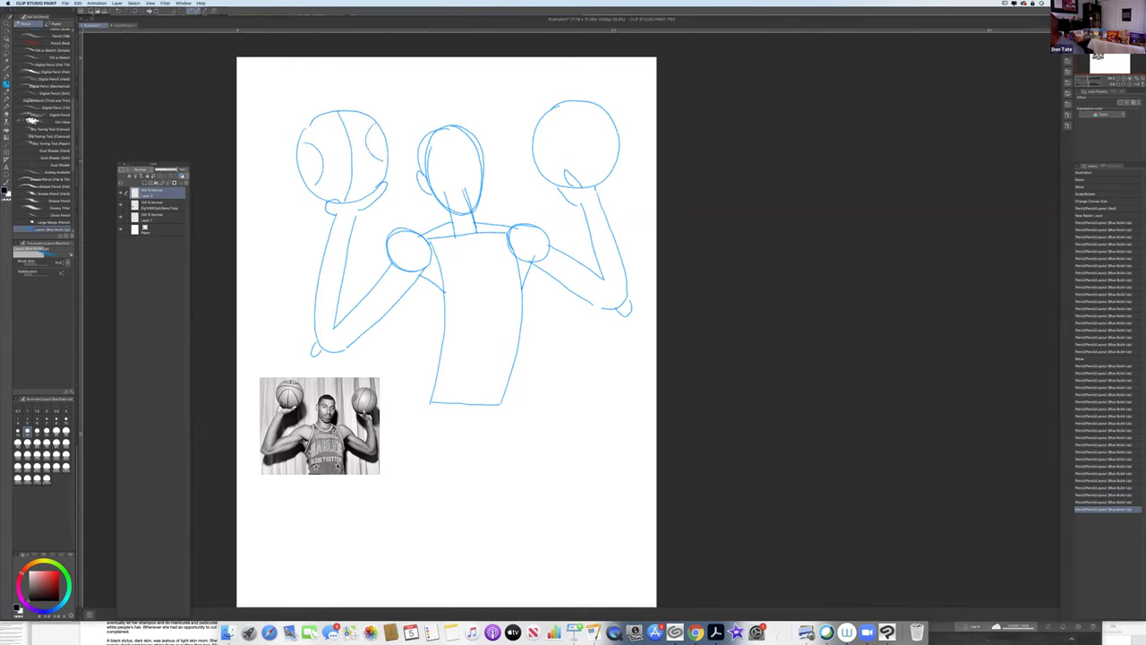
mouse_move(573, 118)
mouse_down()
mouse_move(580, 177)
mouse_move(598, 138)
mouse_move(609, 164)
mouse_up()
drag(550, 132, 546, 170)
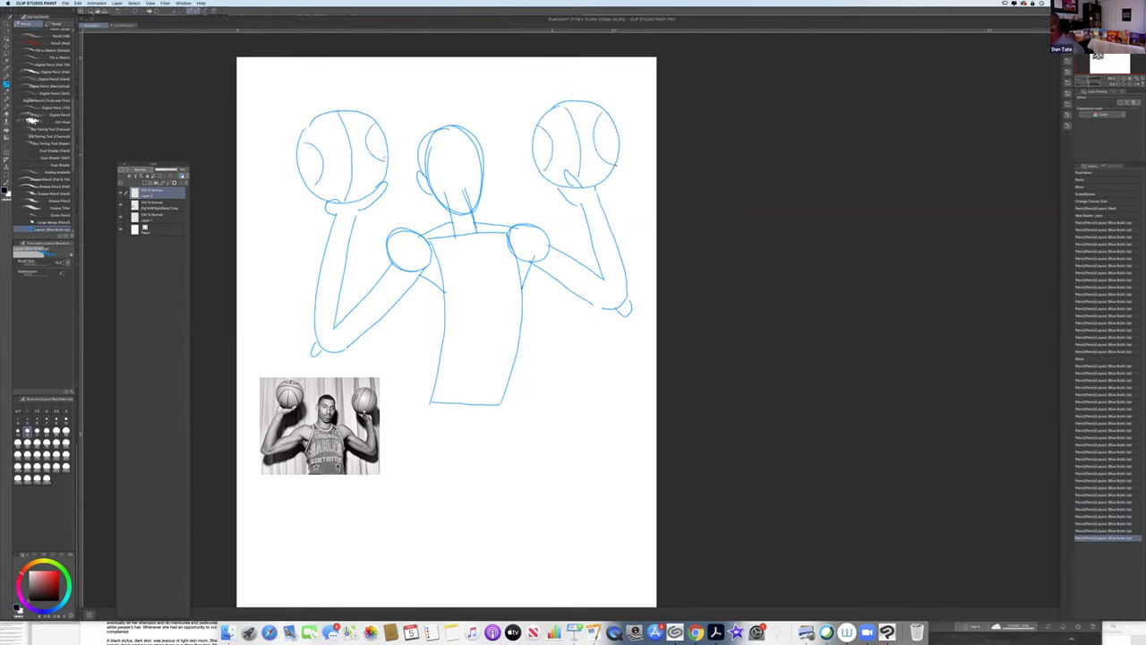
- Sketch the tank top's neckline and armholes, and the face's nose, mouth and dot eyes
mouse_move(446, 236)
mouse_down()
mouse_move(489, 258)
mouse_move(498, 225)
mouse_move(521, 283)
mouse_move(435, 254)
mouse_move(445, 294)
mouse_up()
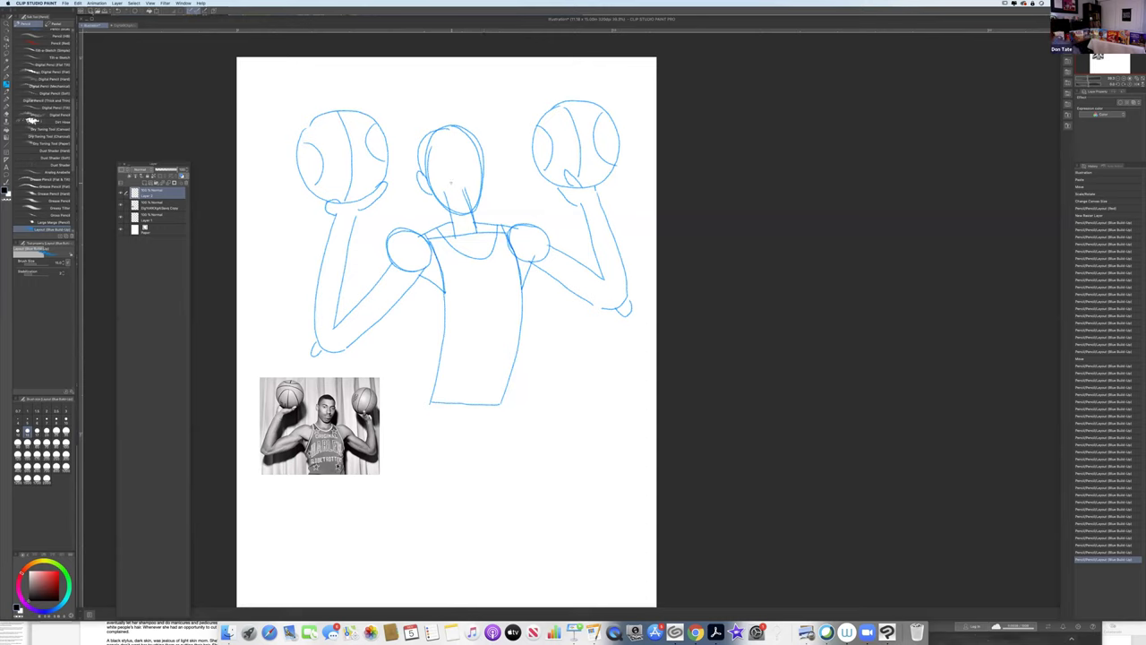
drag(459, 158, 460, 171)
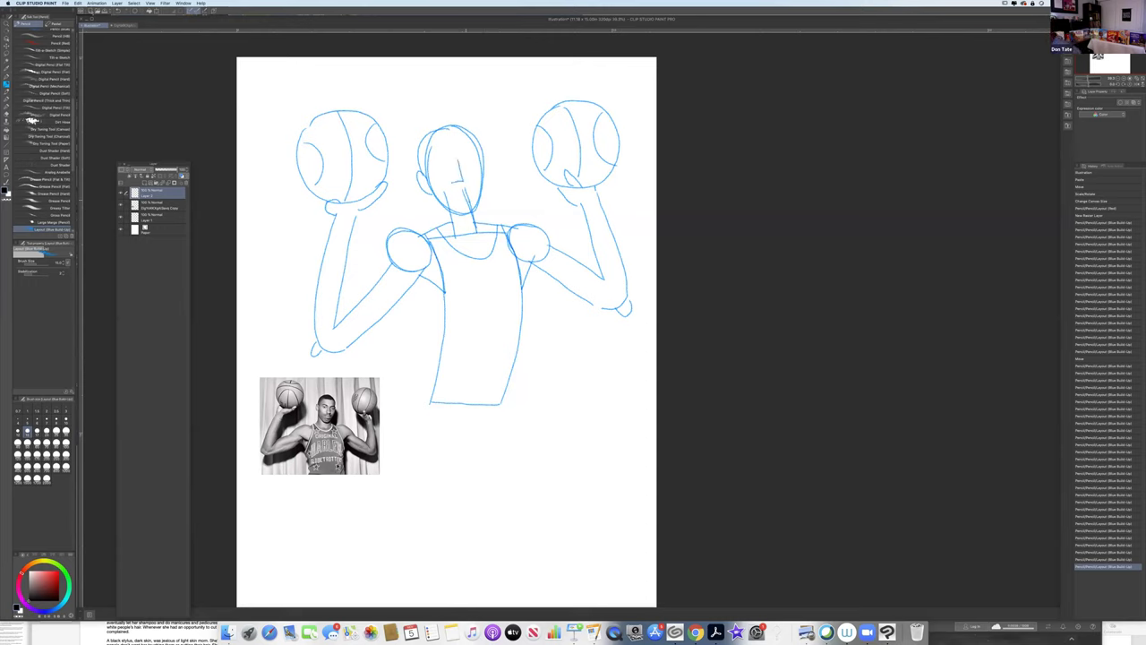
click(465, 194)
drag(451, 195, 466, 199)
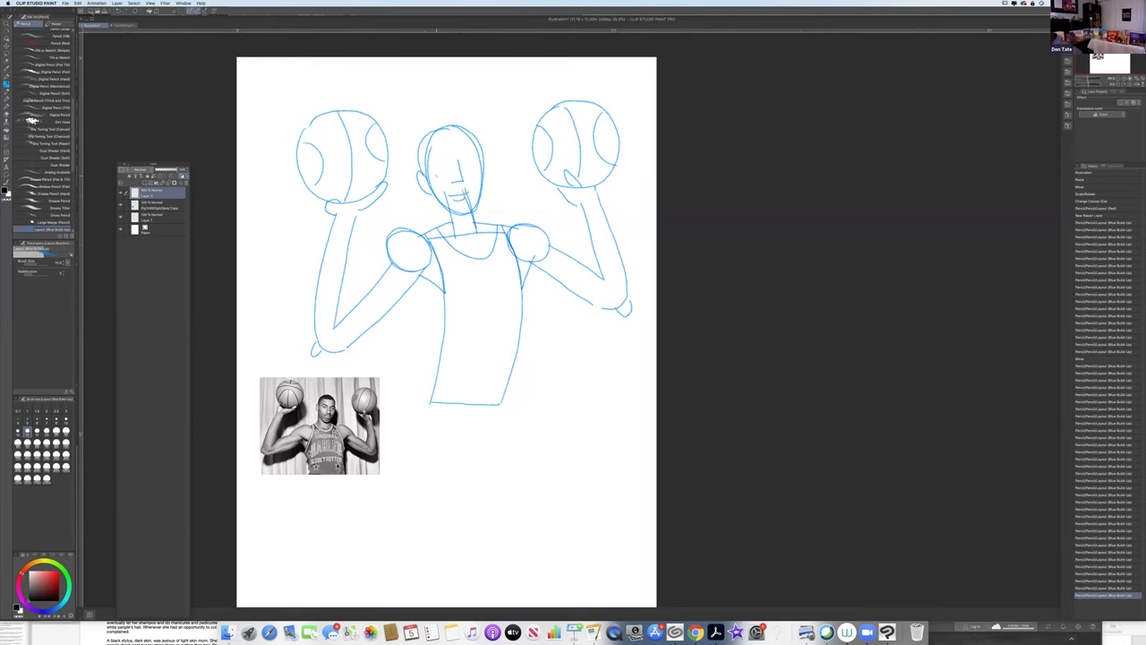
click(441, 163)
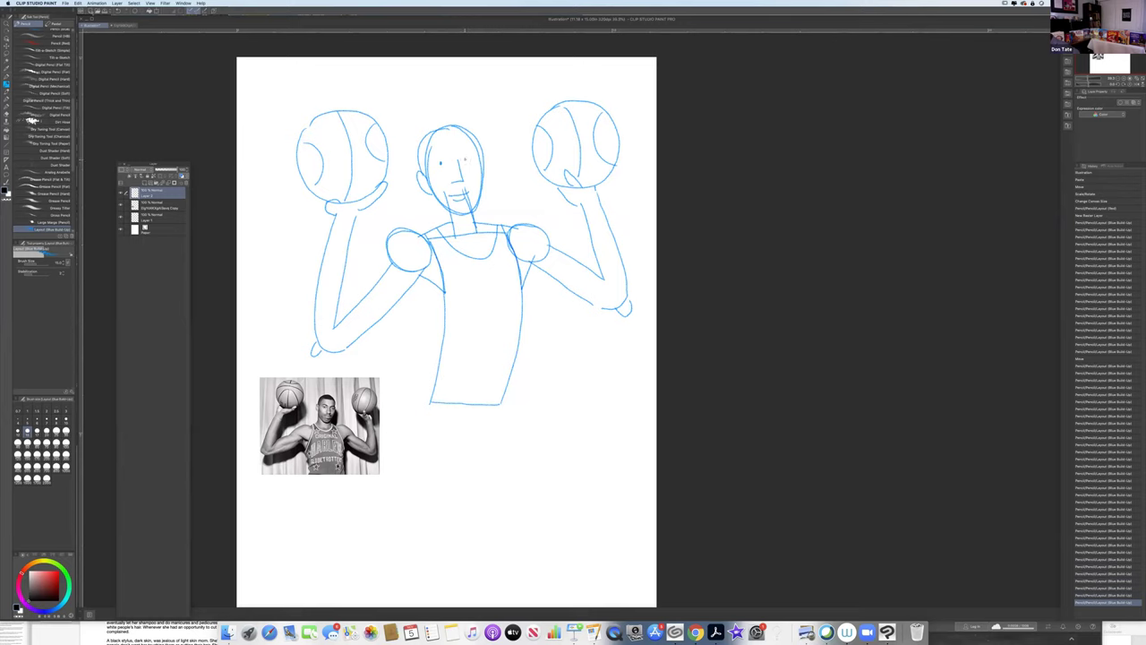
click(465, 159)
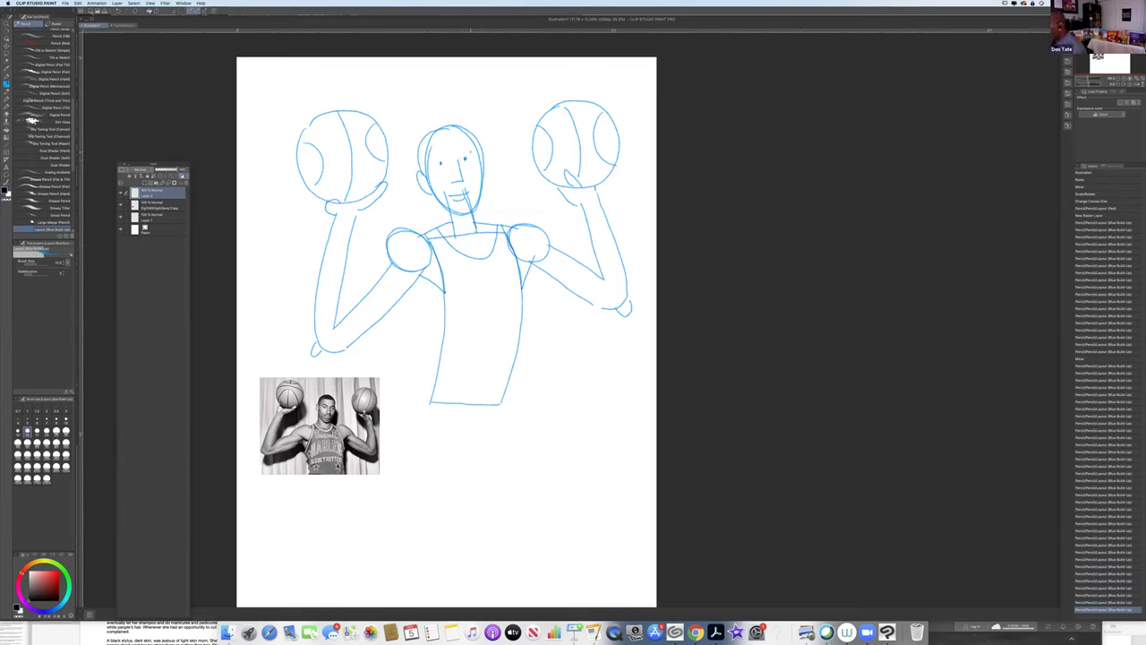
- Lower the sketch layer's opacity to fade the blue lines, and switch from the pencils to the inking brushes
drag(179, 170, 162, 169)
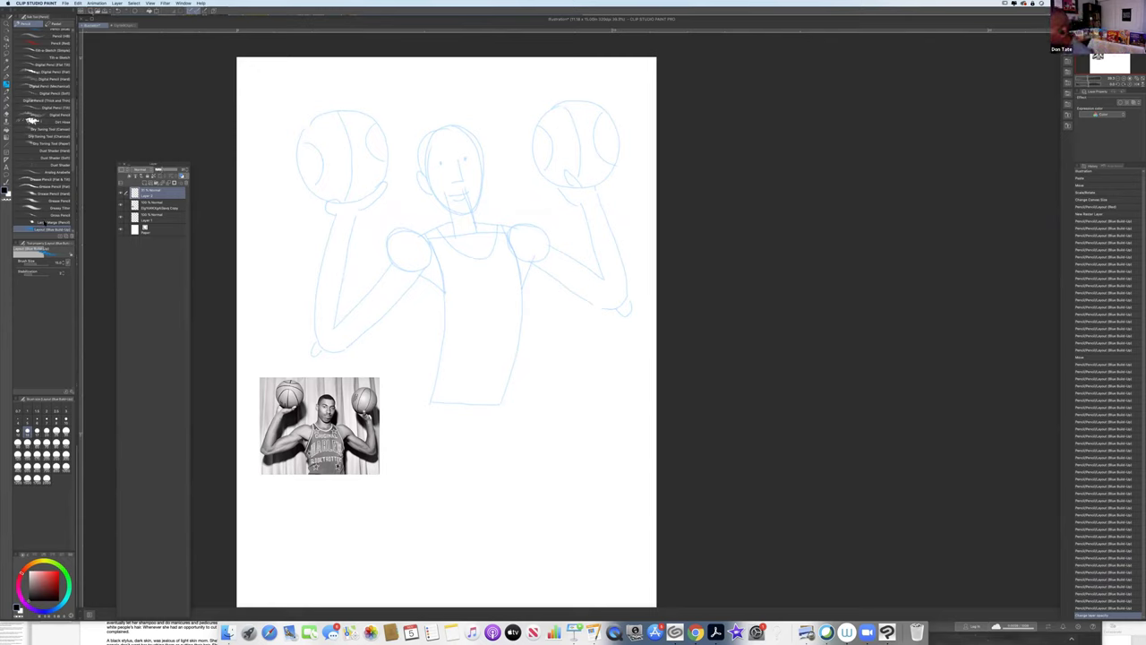
scroll(72, 154, up, 3)
scroll(72, 152, down, 20)
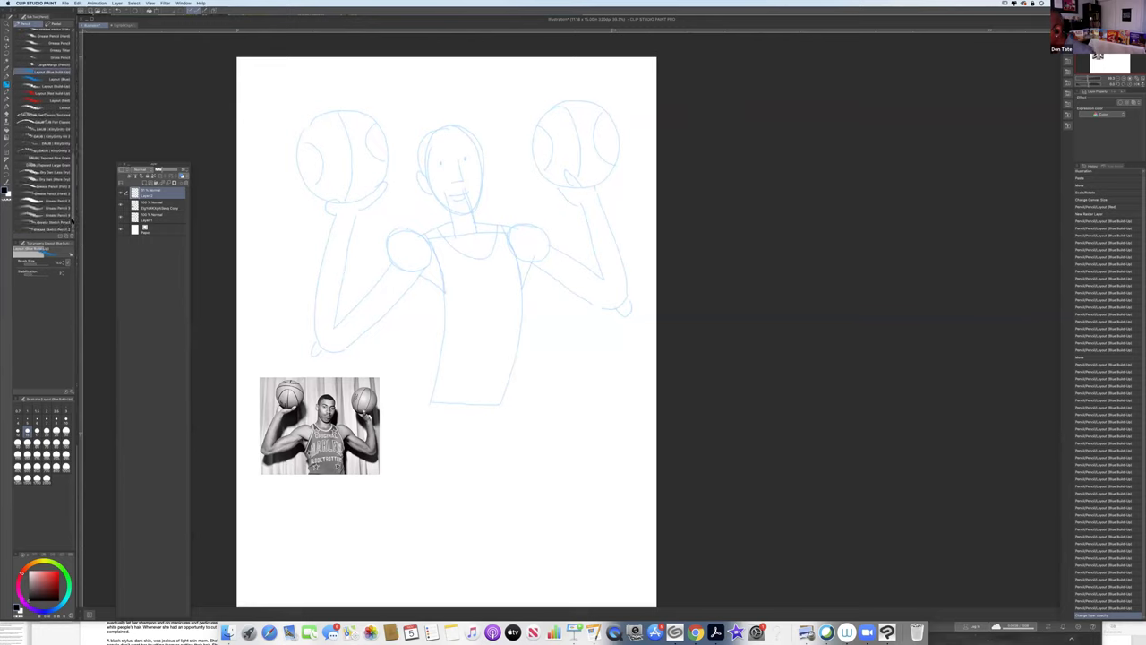
click(7, 92)
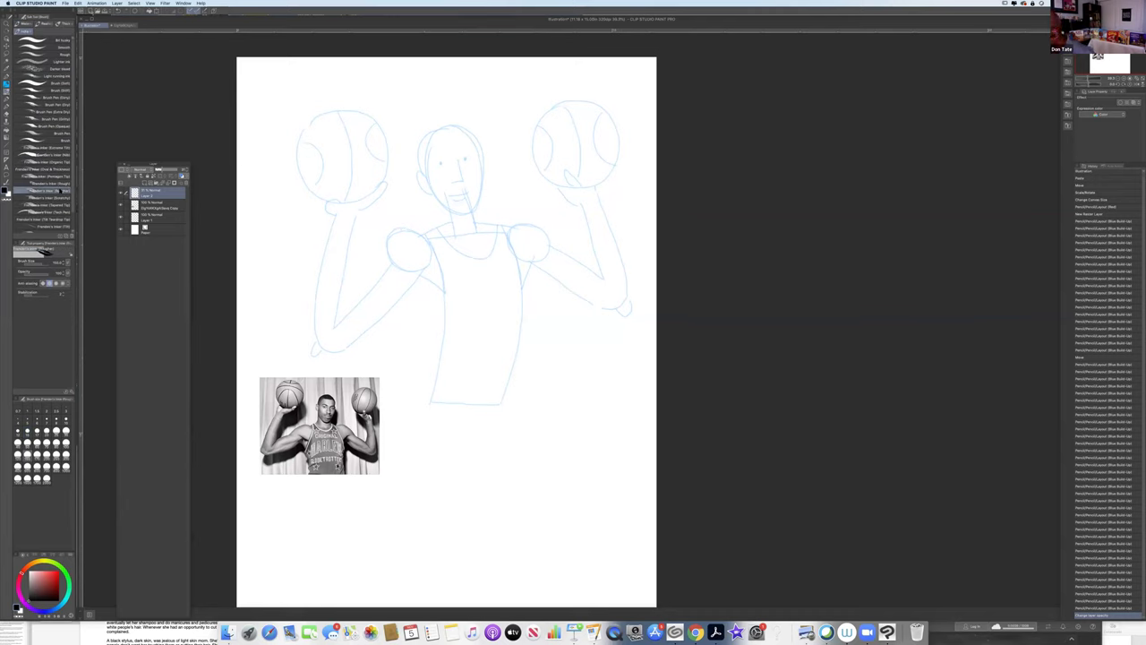
mouse_move(263, 223)
mouse_down()
mouse_move(270, 257)
mouse_move(262, 226)
mouse_up()
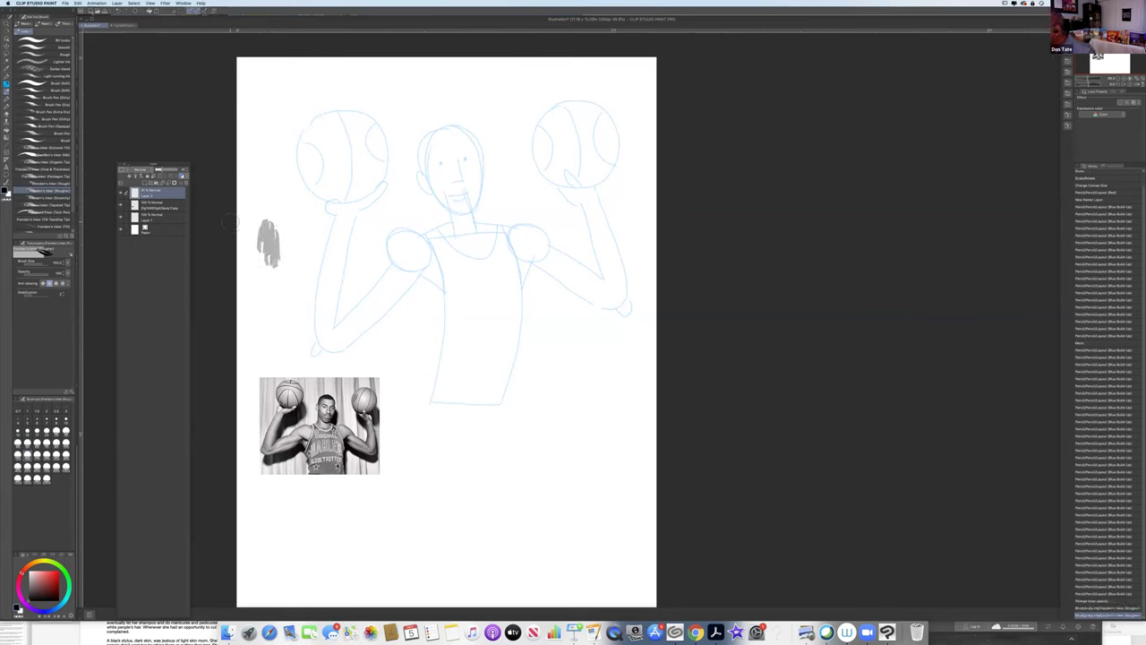
key(super+z)
click(144, 184)
drag(282, 224, 279, 258)
mouse_move(285, 236)
mouse_down()
mouse_move(289, 263)
mouse_move(275, 267)
mouse_move(284, 285)
mouse_up()
drag(284, 269, 298, 296)
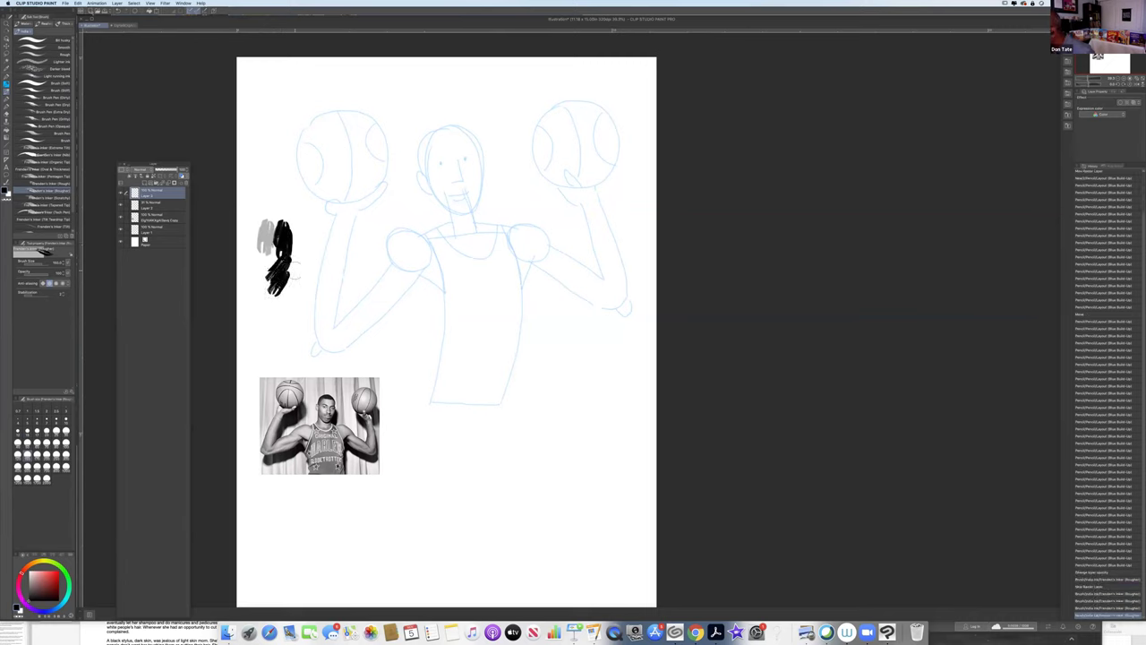
key(super+z)
key(super+z)
key(super+z)
key(super+z)
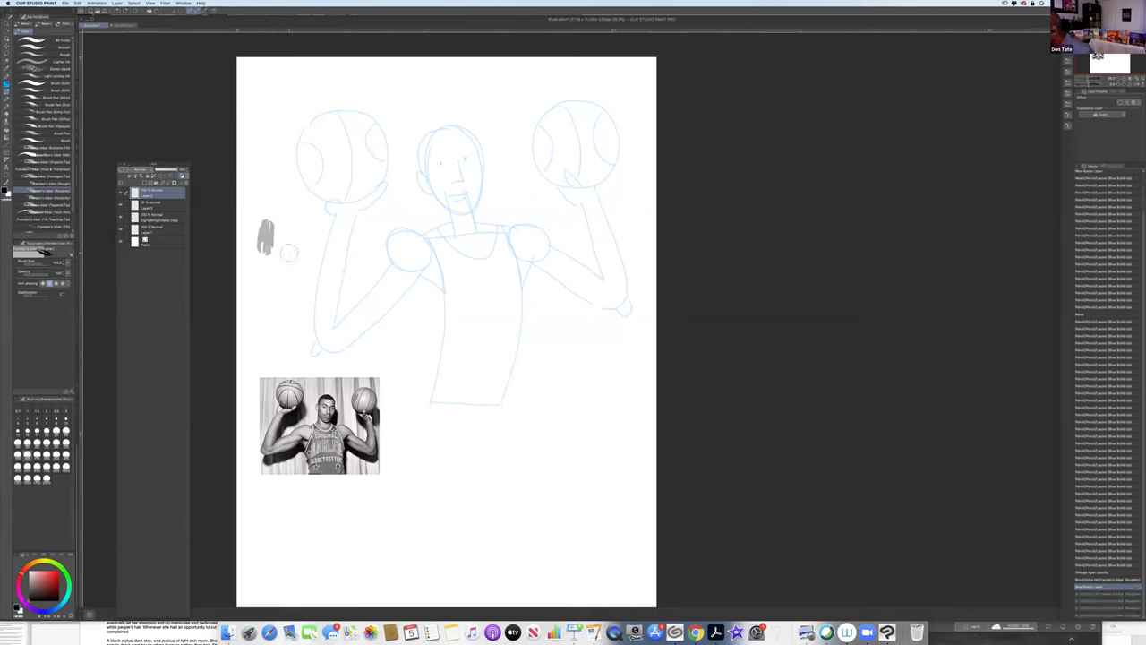
click(59, 211)
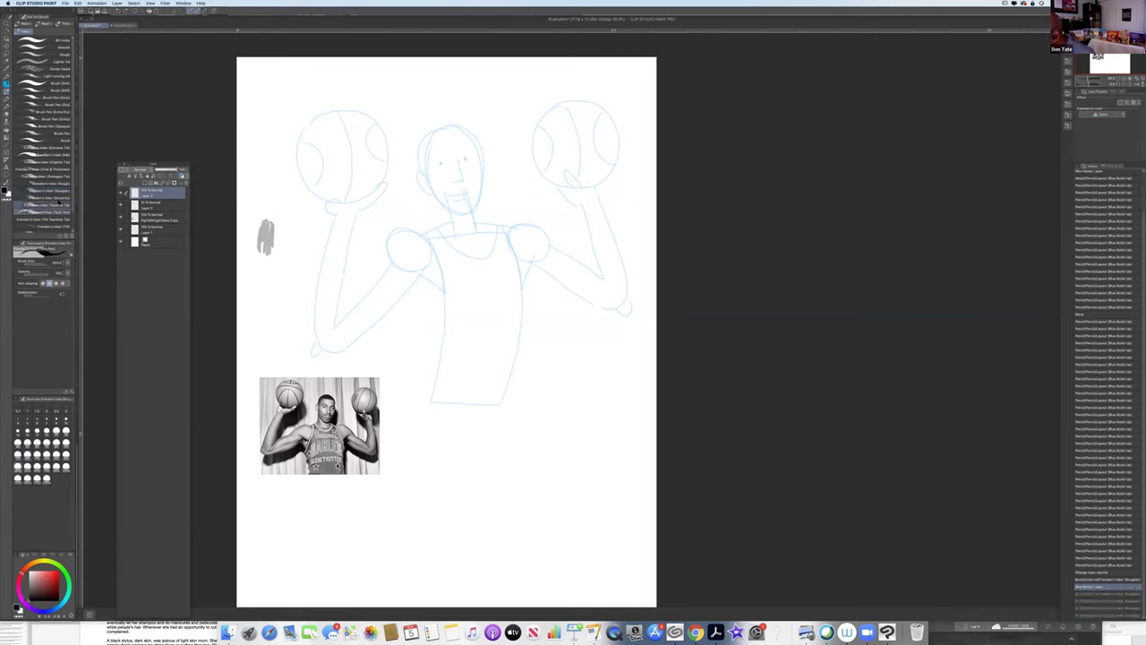
click(267, 279)
click(268, 283)
key(super+z)
key(super+z)
key(super+z)
key(super+z)
key(super+z)
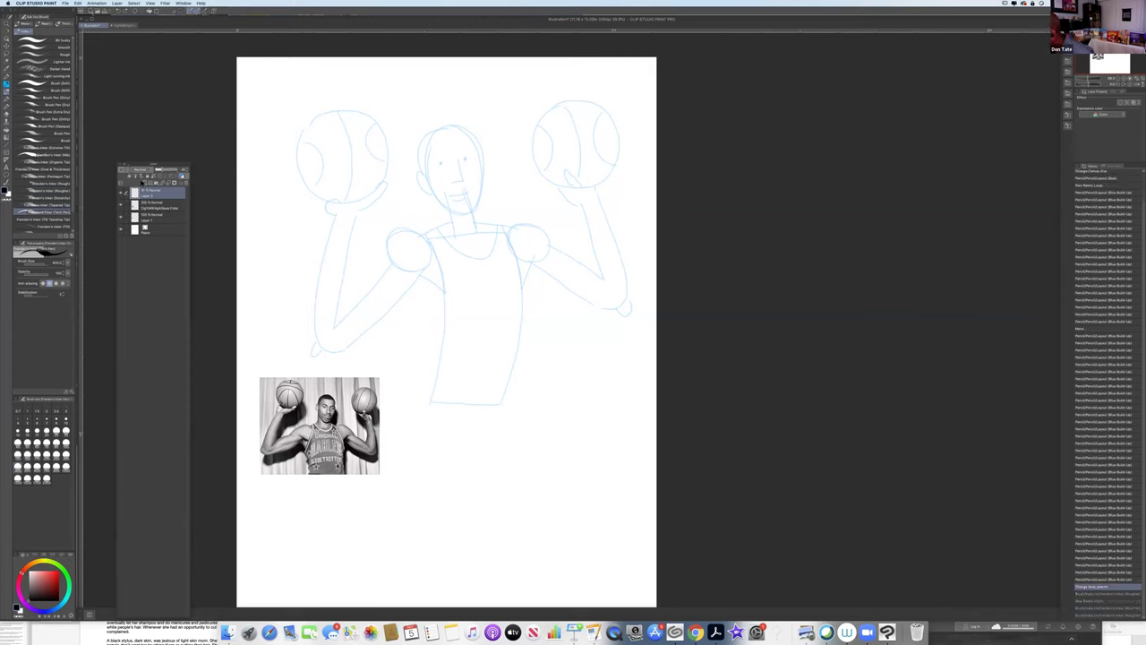
- Add a new raster layer above the faded sketch and choose the Brush Pen (Opaque) for inking
click(144, 182)
click(35, 126)
drag(266, 196, 265, 240)
key(super+z)
key(super+z)
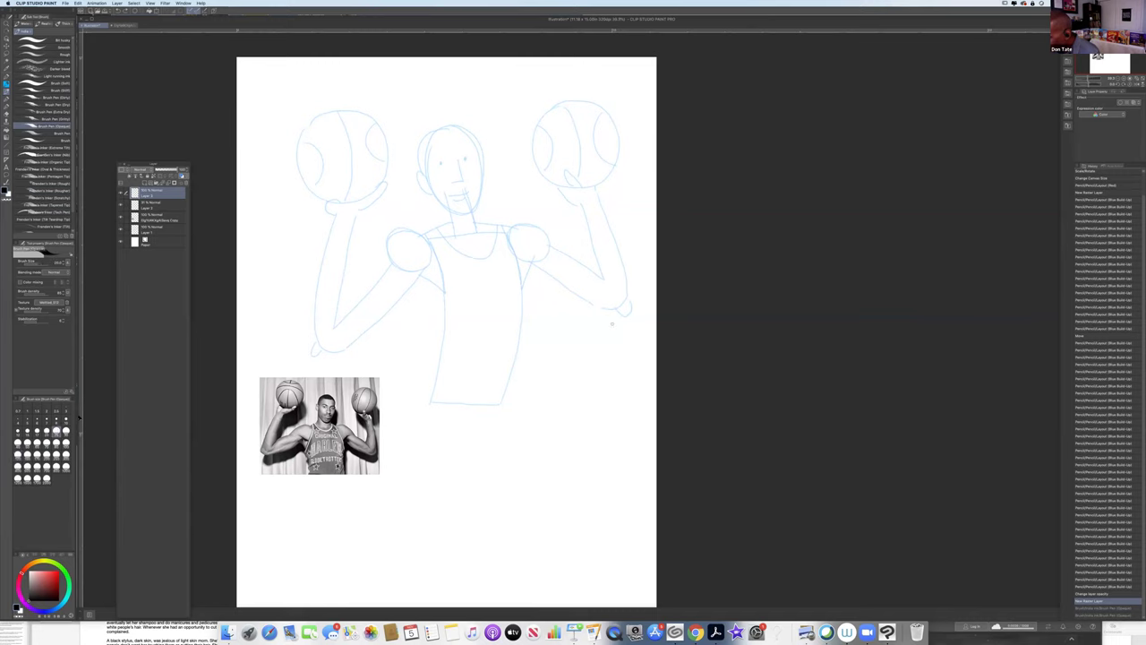
drag(257, 282, 266, 309)
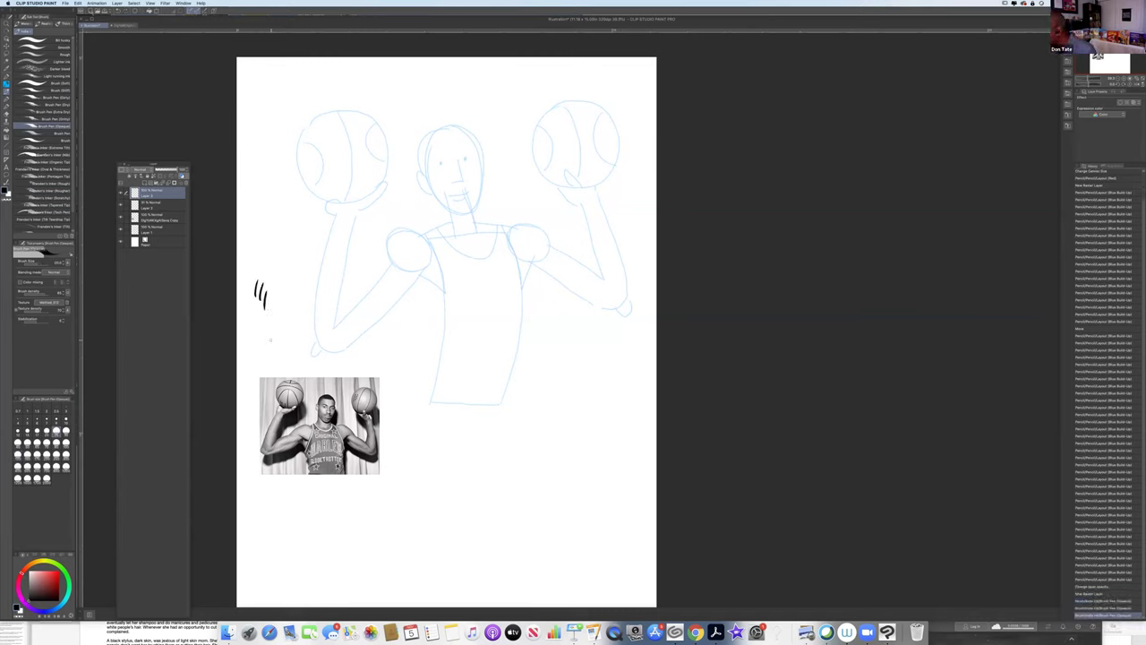
key(super+z)
key(super+z)
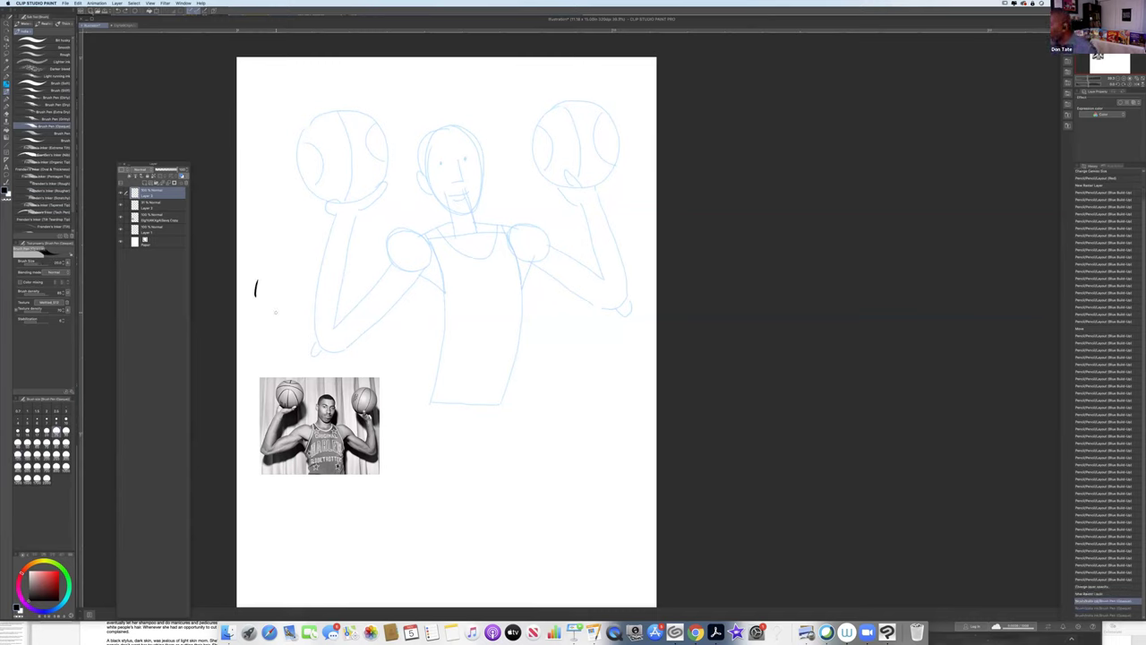
key(super+z)
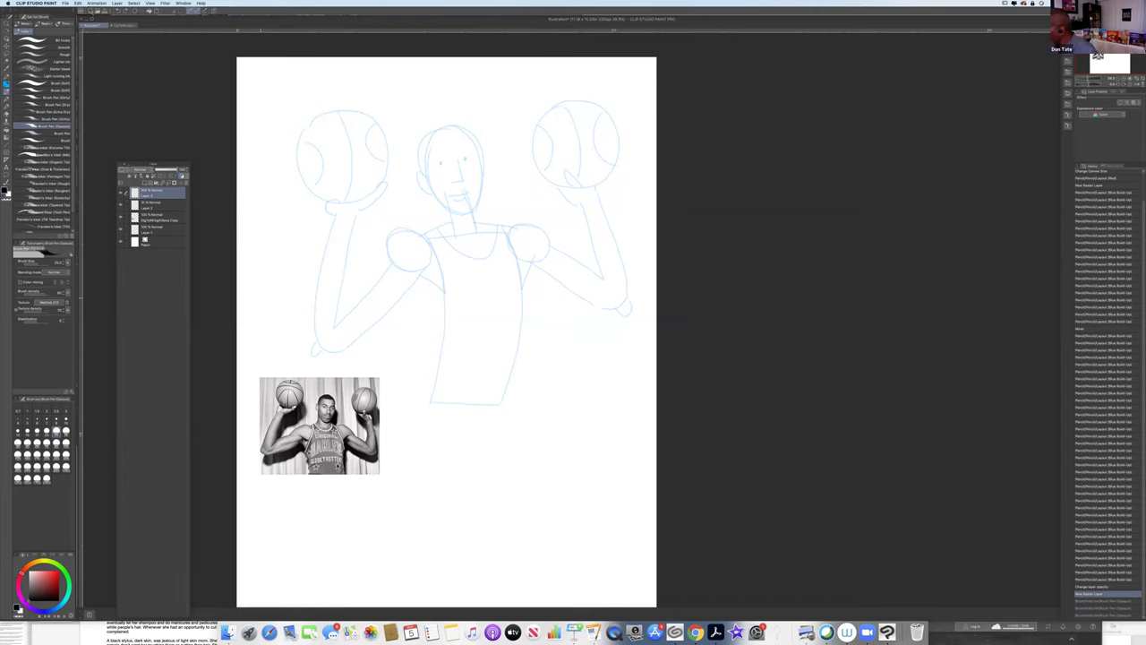
- Ink the eyes, eyebrows, nose and mouth in black, and outline the face with the ear and hairline
scroll(259, 297, up, 1)
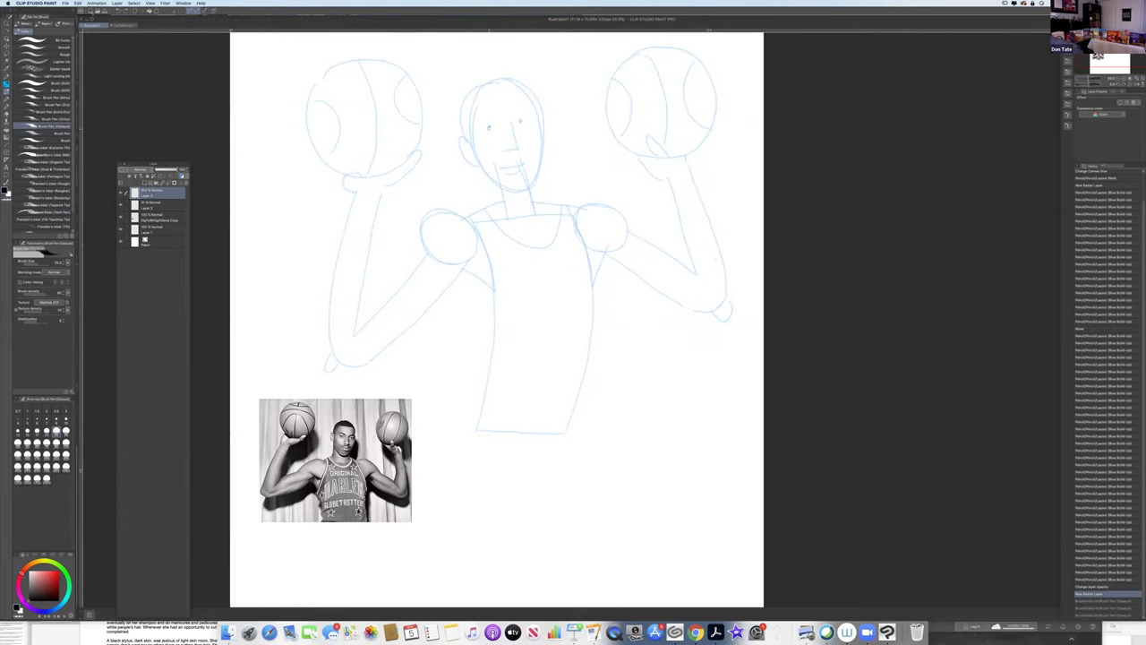
drag(489, 125, 522, 122)
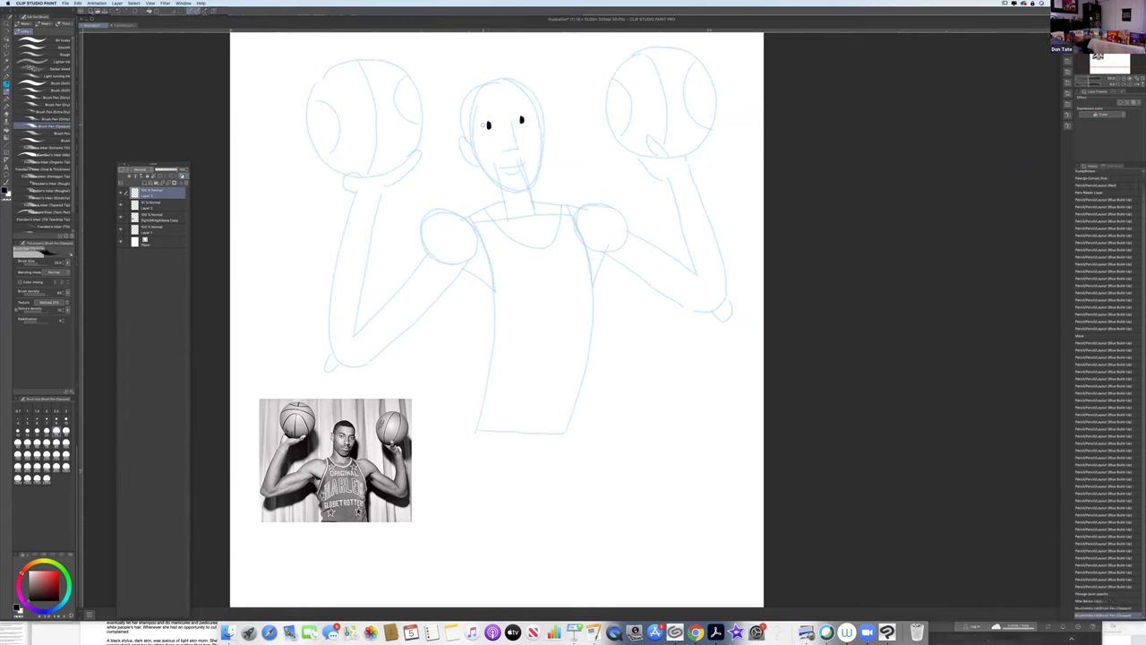
mouse_move(484, 119)
mouse_down()
mouse_move(523, 115)
mouse_move(511, 126)
mouse_move(519, 145)
mouse_move(499, 150)
mouse_move(524, 167)
mouse_up()
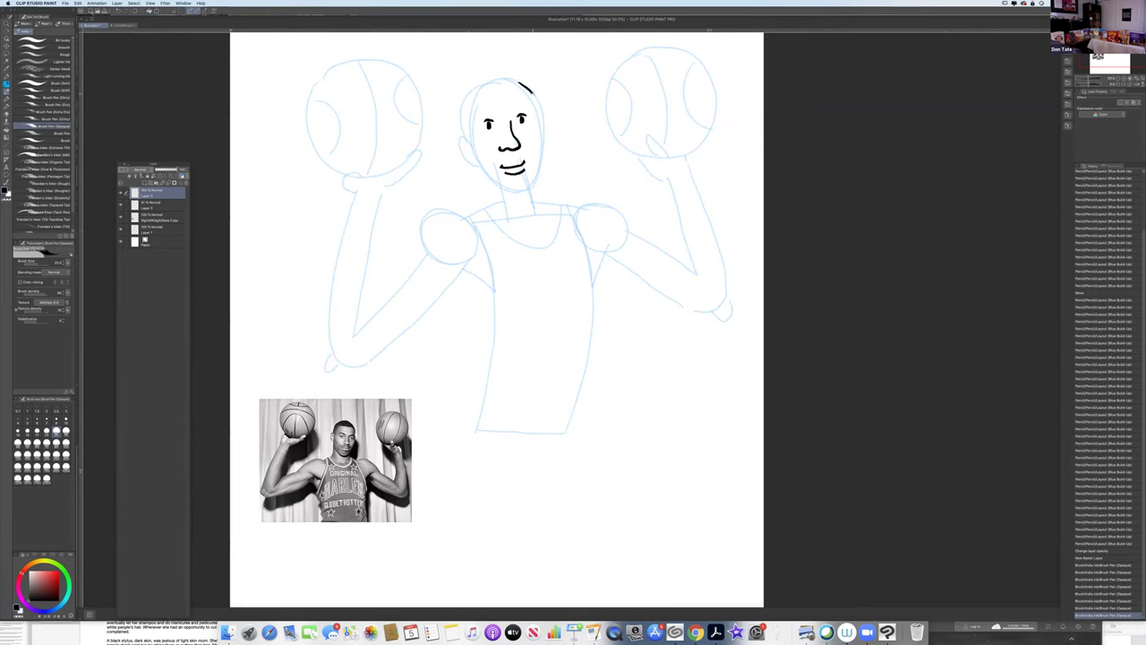
mouse_move(538, 104)
mouse_down()
mouse_move(528, 189)
mouse_move(491, 185)
mouse_move(456, 136)
mouse_move(474, 168)
mouse_up()
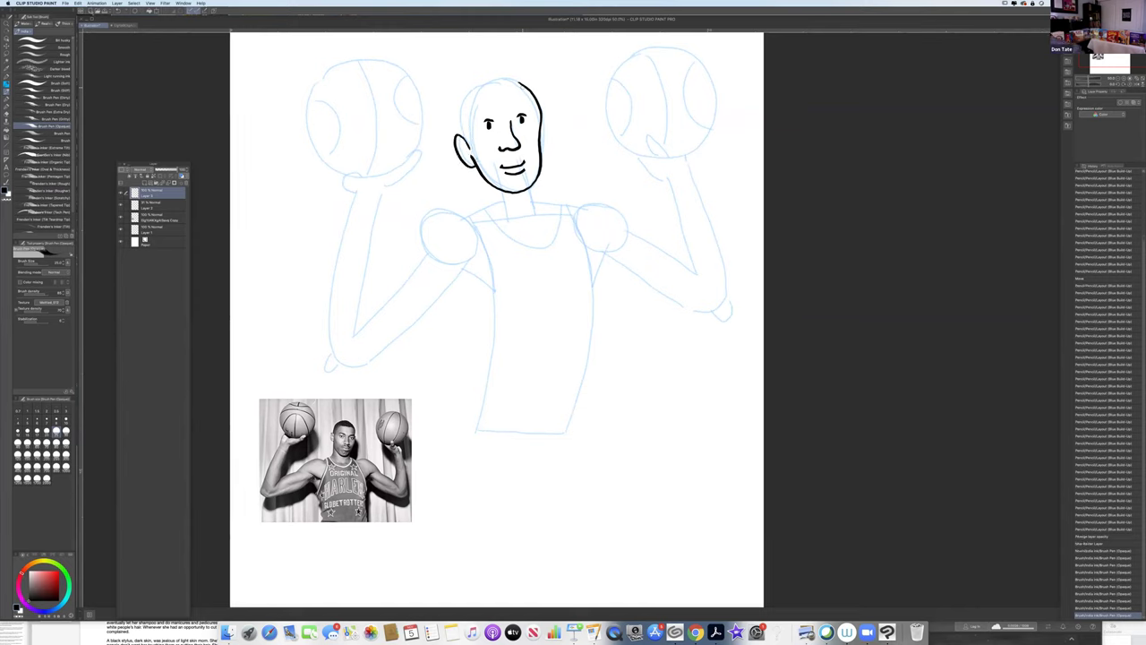
mouse_move(523, 85)
mouse_down()
mouse_move(474, 95)
mouse_move(467, 129)
mouse_up()
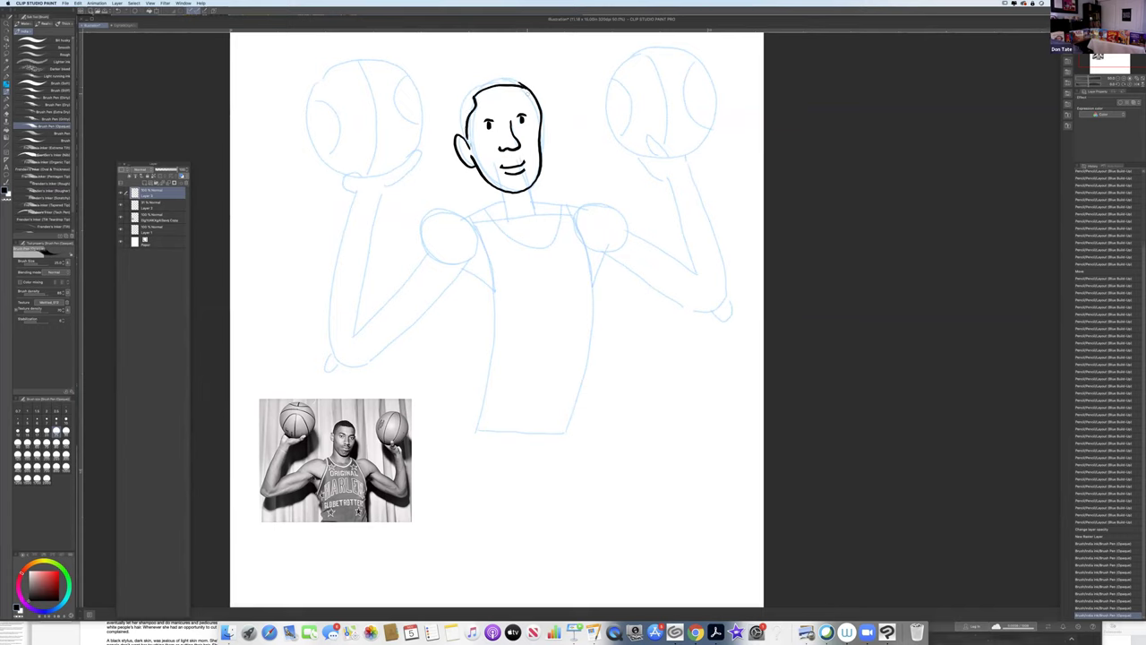
- Ink the scalloped curly hair outline over the top and back of the head, down to the ear
mouse_move(529, 88)
mouse_down()
mouse_move(473, 79)
mouse_move(453, 109)
mouse_move(442, 166)
mouse_up()
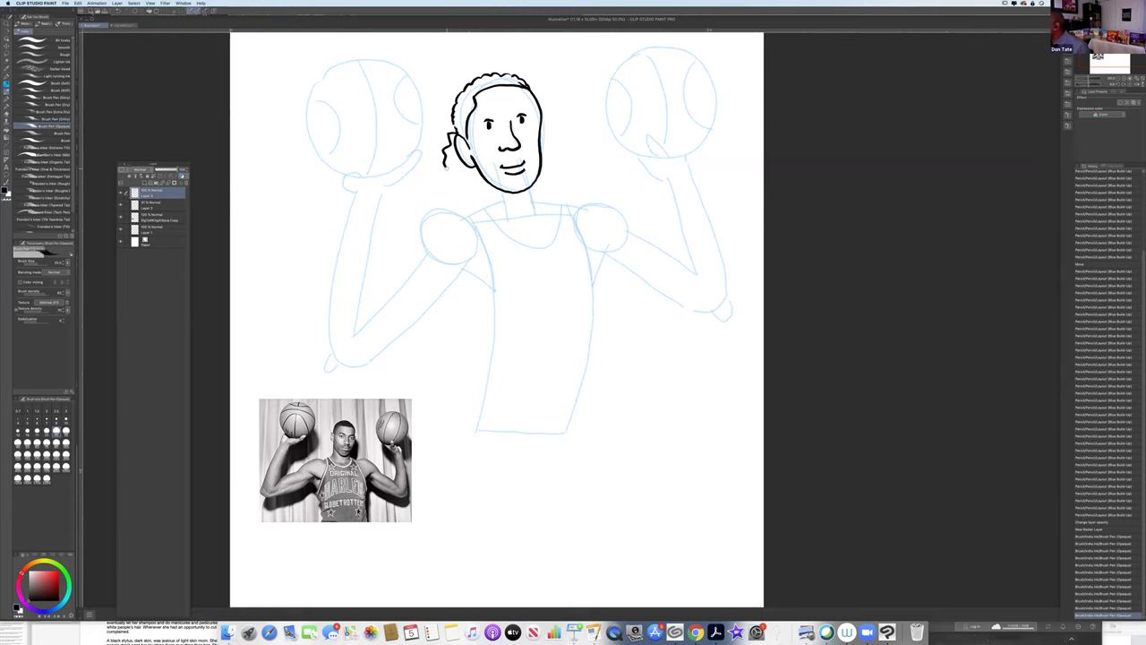
key(super+z)
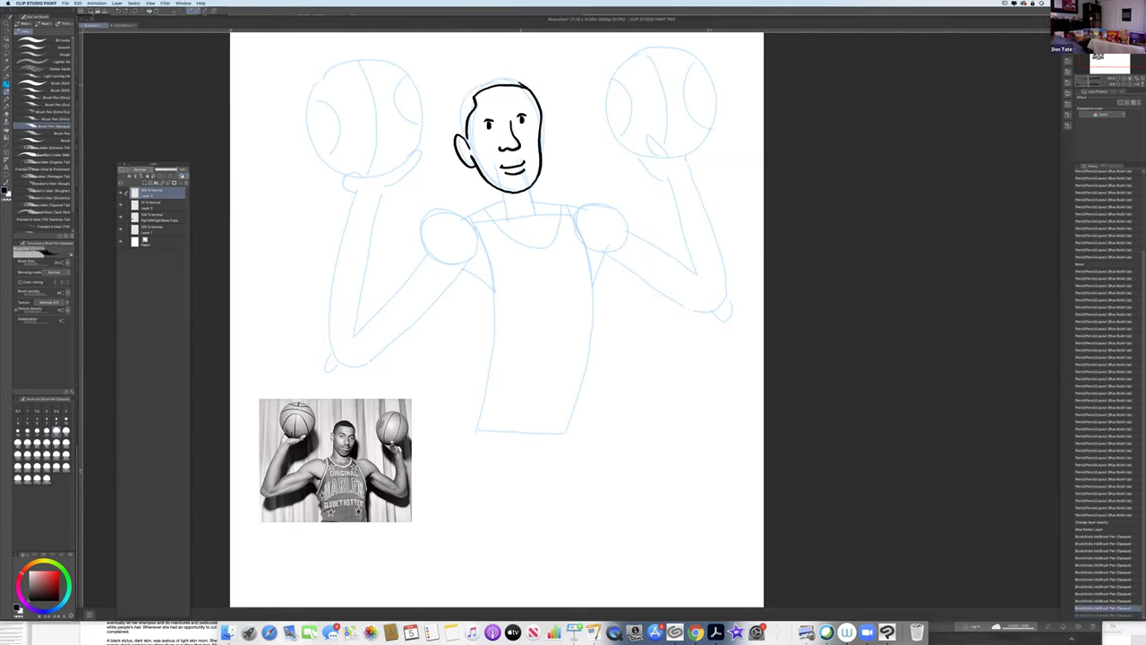
mouse_move(529, 89)
mouse_down()
mouse_move(482, 73)
mouse_move(464, 81)
mouse_move(448, 120)
mouse_up()
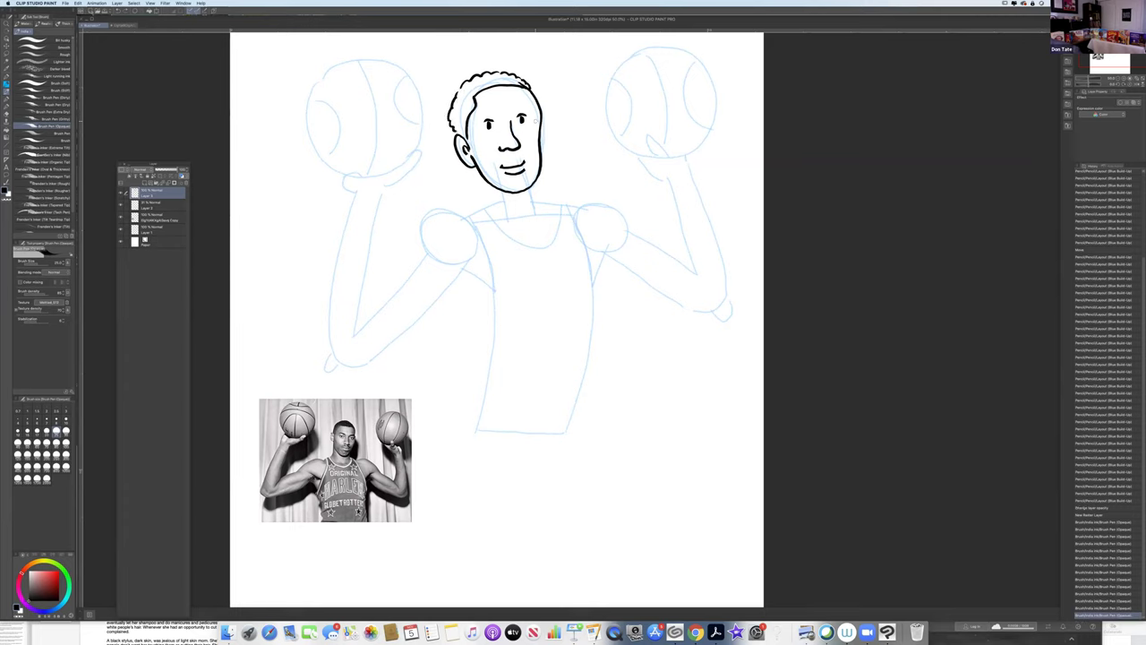
- Ink the neck, the left shoulder, the raised left arm with its hand, and the left edge of the torso
mouse_move(503, 187)
mouse_down()
mouse_move(500, 204)
mouse_move(466, 215)
mouse_move(433, 208)
mouse_move(421, 256)
mouse_move(350, 336)
mouse_move(381, 191)
mouse_move(418, 151)
mouse_move(363, 176)
mouse_move(326, 289)
mouse_move(324, 349)
mouse_move(331, 367)
mouse_move(365, 359)
mouse_move(467, 266)
mouse_move(495, 293)
mouse_up()
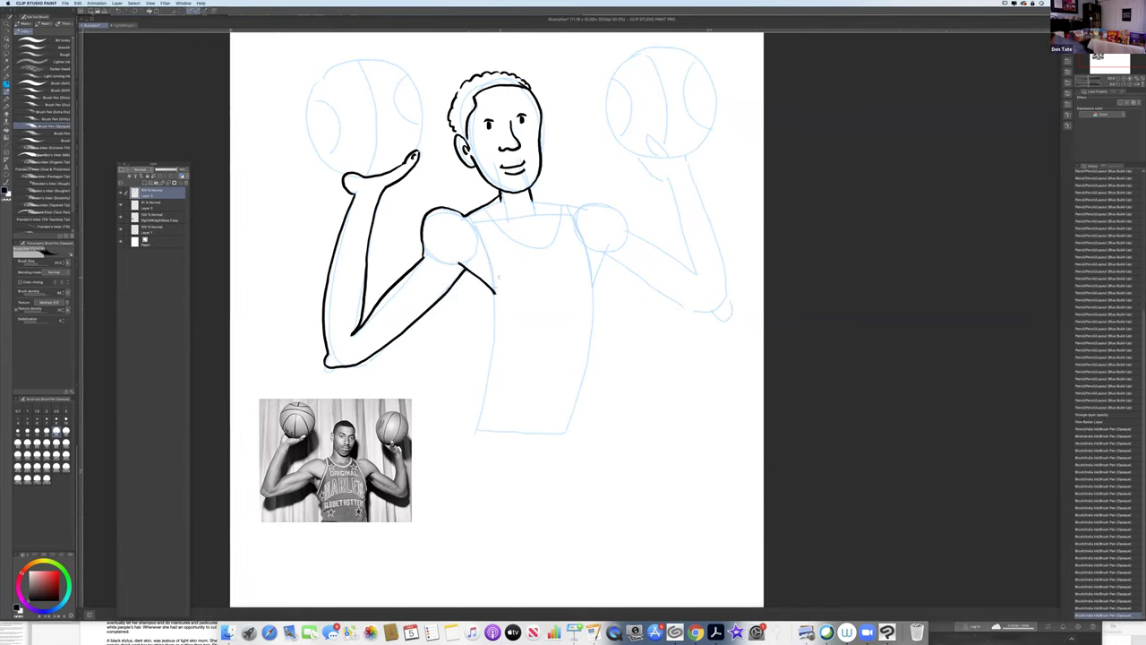
mouse_move(465, 216)
mouse_down()
mouse_move(496, 319)
mouse_move(482, 421)
mouse_up()
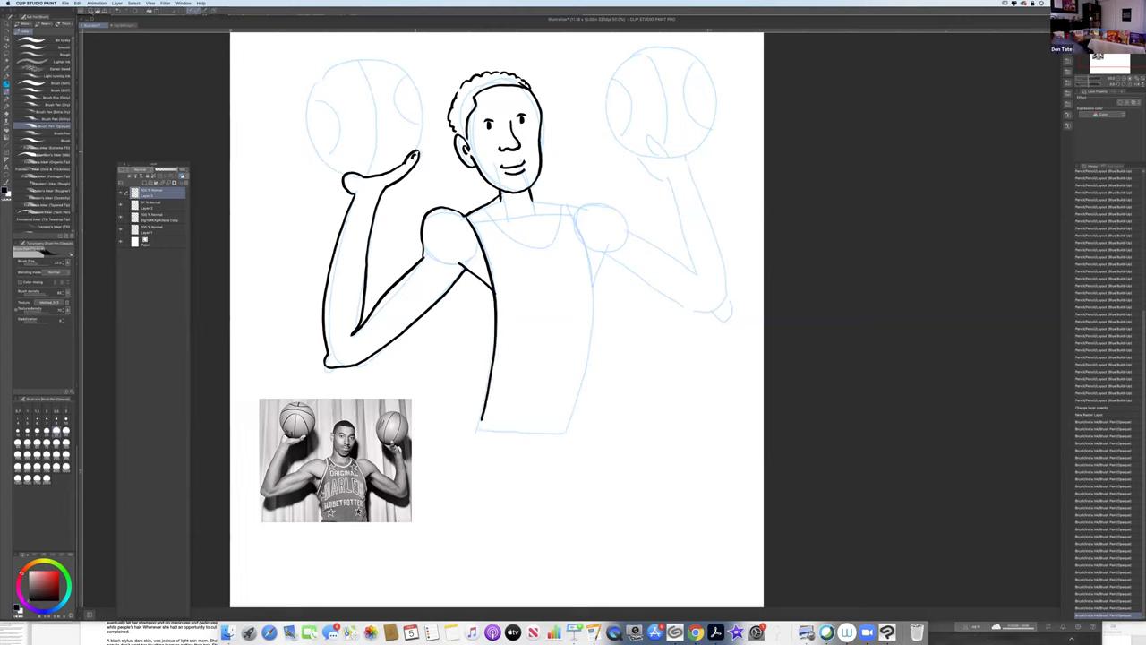
- Ink the outline of the basketball resting on the finished raised hand, along with its three curved seams
mouse_move(413, 152)
mouse_down()
mouse_move(419, 93)
mouse_move(402, 69)
mouse_move(365, 57)
mouse_move(324, 64)
mouse_move(300, 130)
mouse_move(313, 161)
mouse_move(342, 180)
mouse_up()
mouse_move(349, 56)
mouse_down()
mouse_move(377, 125)
mouse_move(368, 174)
mouse_up()
mouse_move(305, 98)
mouse_down()
mouse_move(329, 107)
mouse_move(324, 164)
mouse_up()
drag(390, 74, 410, 133)
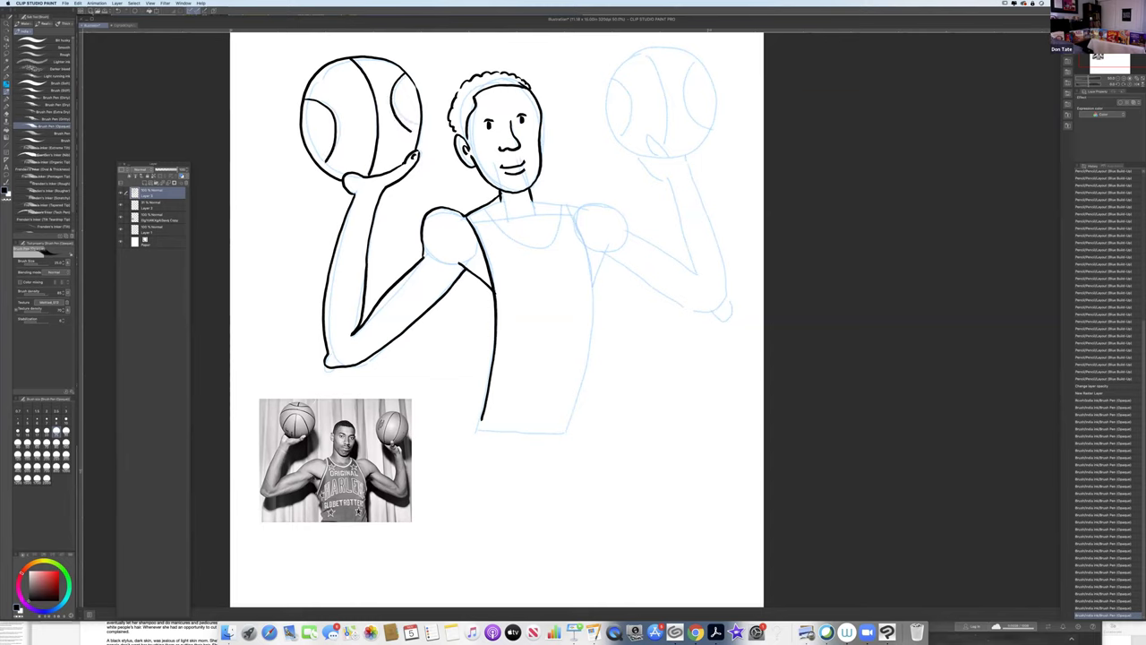
- Ink the opposite raised hand, the outer contour of its arm down to the elbow and armpit, and that side of the torso
drag(664, 154, 641, 140)
mouse_move(635, 151)
mouse_down()
mouse_move(697, 186)
mouse_move(728, 305)
mouse_move(717, 315)
mouse_move(683, 306)
mouse_move(608, 259)
mouse_move(594, 283)
mouse_up()
mouse_move(570, 209)
mouse_down()
mouse_move(594, 288)
mouse_move(571, 430)
mouse_up()
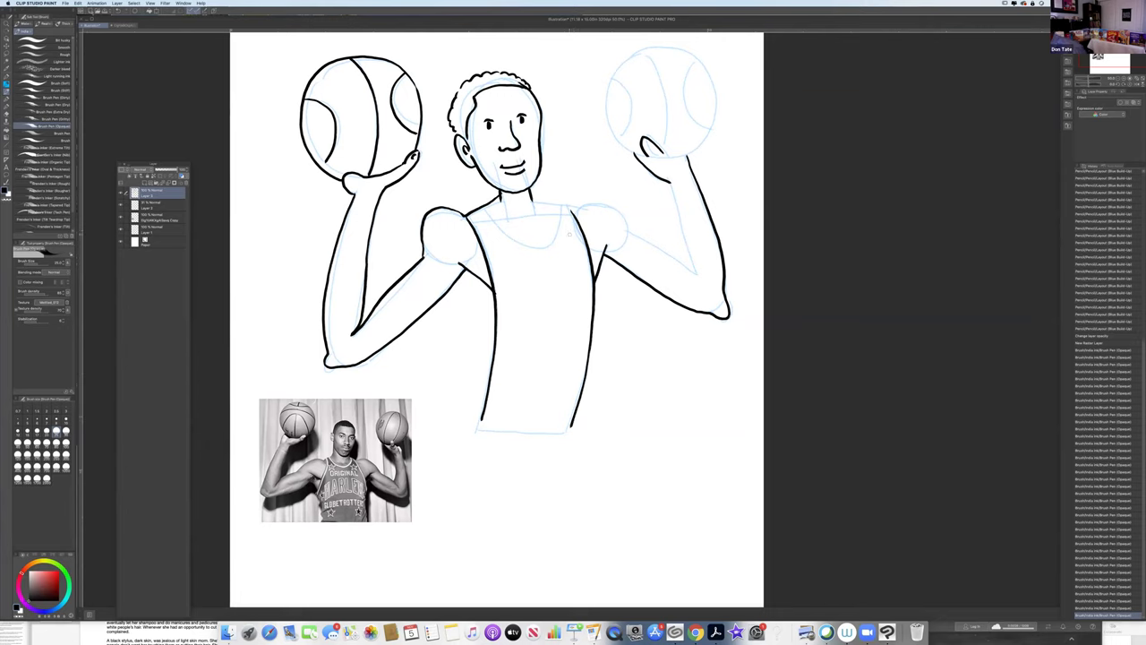
- Ink the remaining shoulder and inner arm lines, the second basketball with its curved seams, and the scooped jersey neckline
mouse_move(535, 197)
mouse_down()
mouse_move(613, 212)
mouse_move(630, 237)
mouse_move(687, 267)
mouse_move(668, 155)
mouse_move(688, 152)
mouse_move(709, 128)
mouse_move(705, 61)
mouse_move(651, 45)
mouse_move(613, 61)
mouse_move(602, 89)
mouse_move(626, 148)
mouse_up()
mouse_move(643, 49)
mouse_down()
mouse_move(660, 70)
mouse_move(665, 142)
mouse_up()
mouse_move(600, 81)
mouse_down()
mouse_move(629, 115)
mouse_move(625, 139)
mouse_up()
mouse_move(688, 59)
mouse_down()
mouse_move(699, 86)
mouse_move(686, 120)
mouse_up()
mouse_move(482, 204)
mouse_down()
mouse_move(543, 252)
mouse_move(556, 204)
mouse_up()
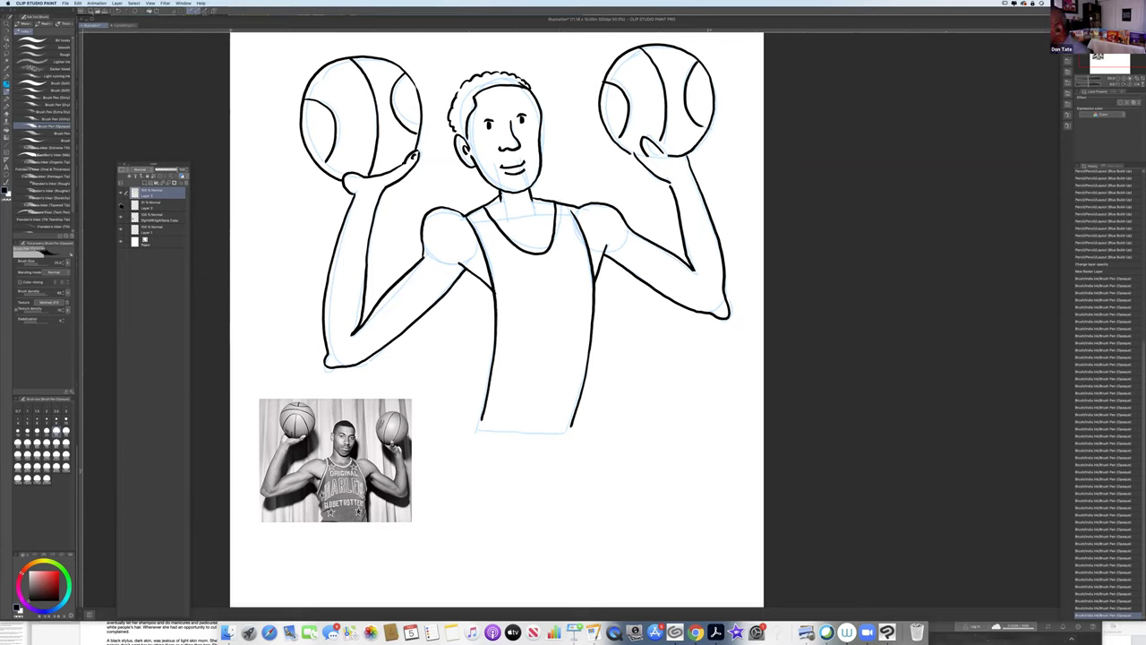
- Hide the blue sketch layer and ink a curved line under the chin and small curls inside the hair
click(120, 205)
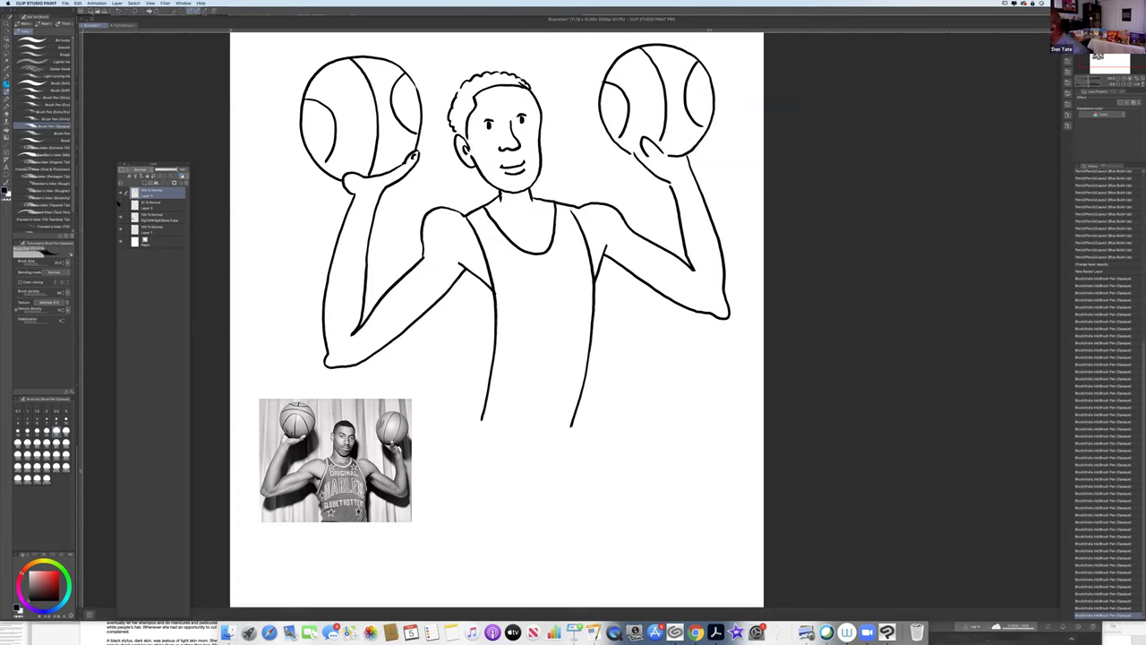
drag(506, 191, 527, 192)
mouse_move(500, 77)
mouse_down()
mouse_move(457, 103)
mouse_move(454, 131)
mouse_up()
drag(464, 123, 456, 134)
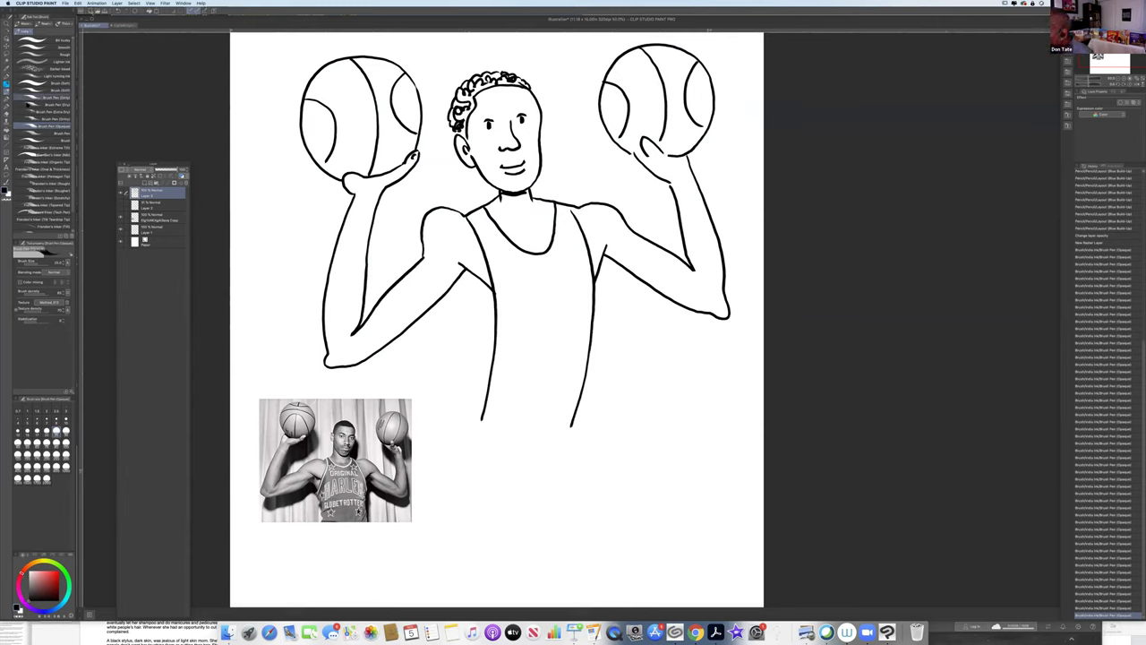
- Add a new raster layer beneath the ink layer and choose a muted reddish brown with the Frenden's Inker (Tech Pen) brush
click(144, 183)
drag(146, 195, 147, 209)
click(43, 577)
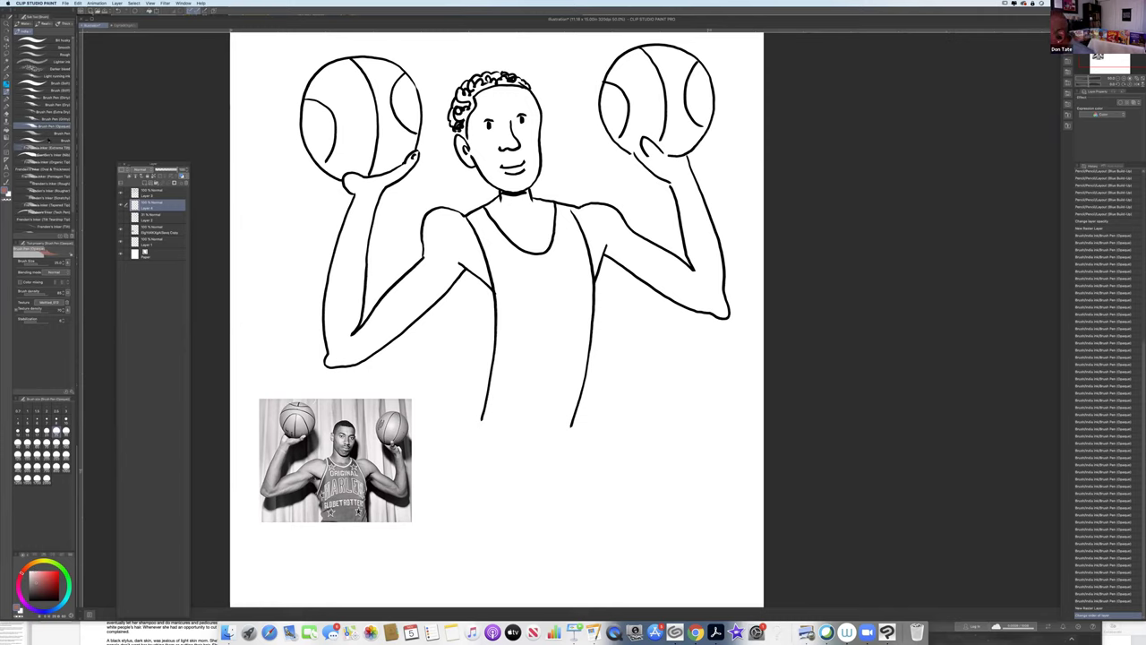
click(40, 154)
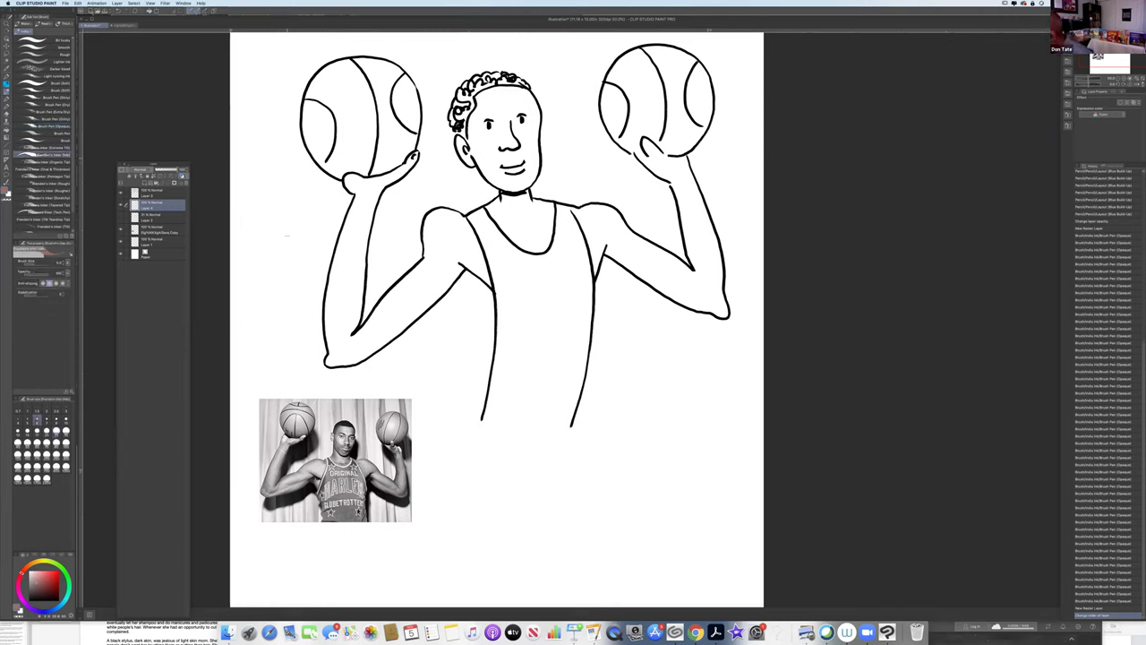
click(45, 212)
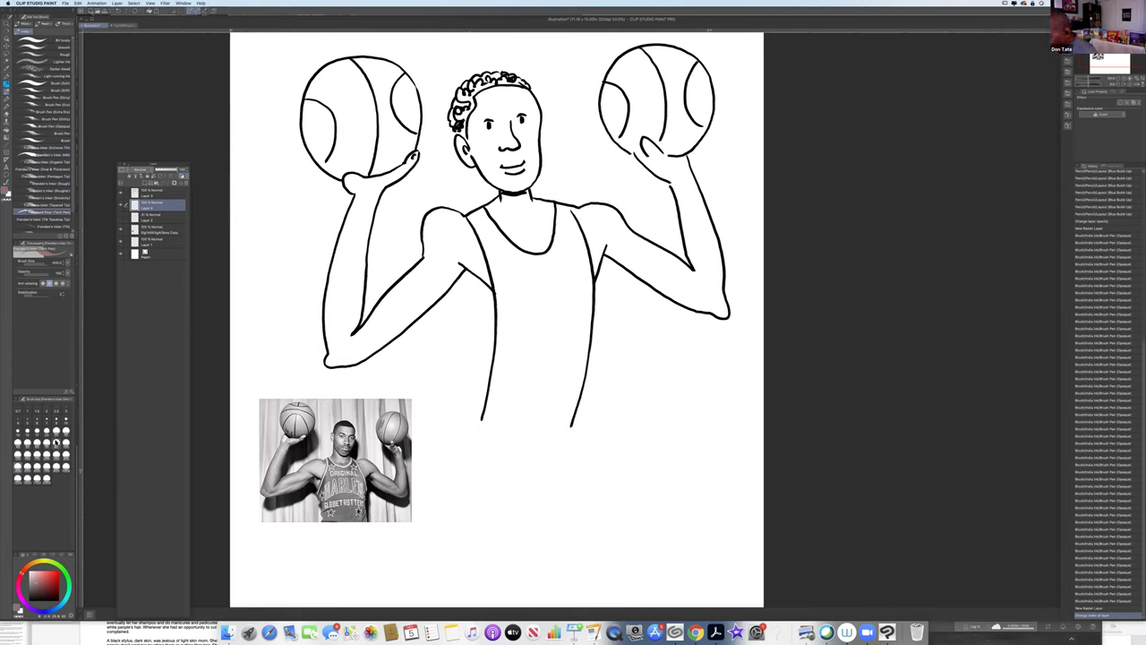
- Try painting the shoulder and upper arm under the first ball in reddish brown, and undo the strokes
mouse_move(443, 240)
mouse_down()
mouse_move(432, 222)
mouse_move(430, 258)
mouse_move(461, 215)
mouse_move(483, 273)
mouse_move(457, 260)
mouse_move(476, 256)
mouse_move(439, 285)
mouse_move(421, 261)
mouse_up()
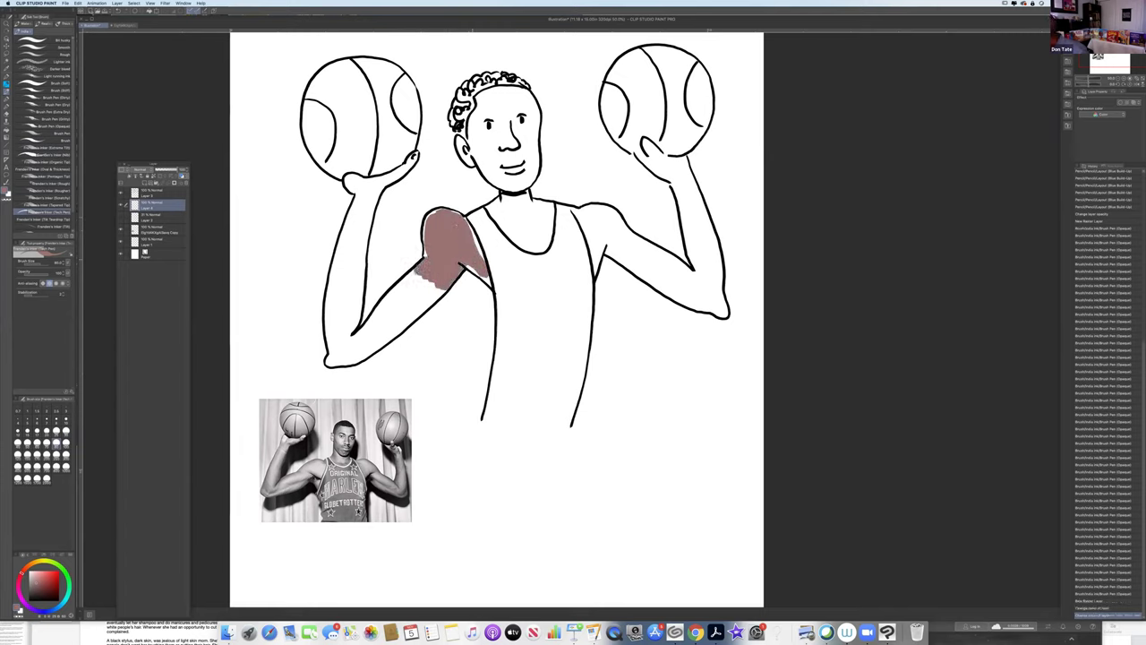
key(super+z)
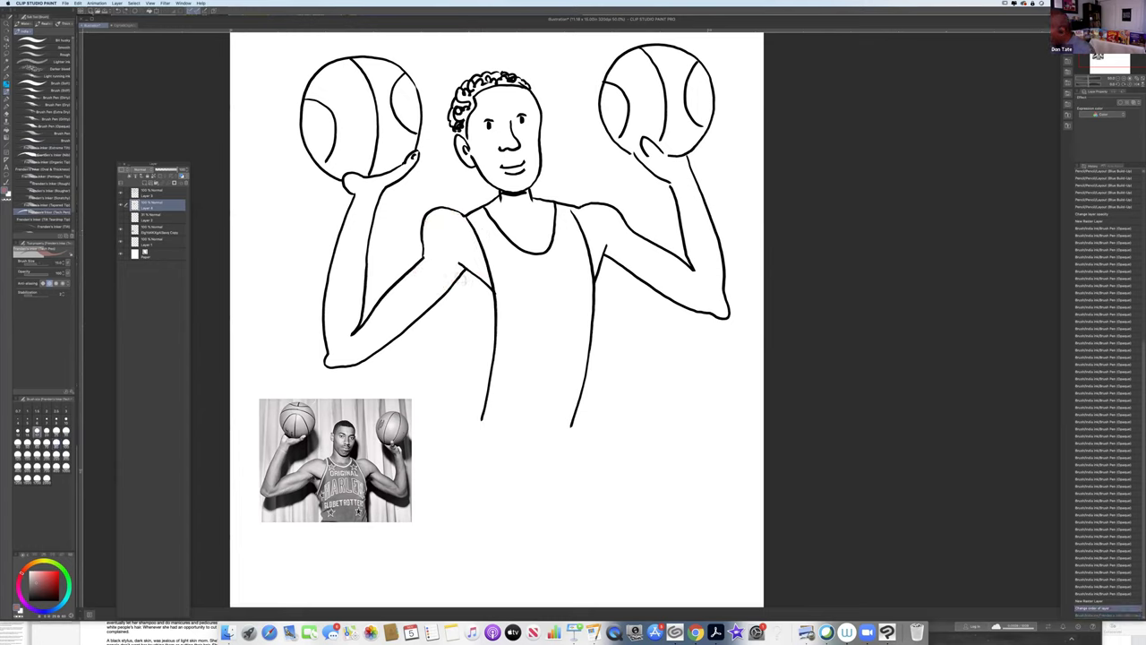
- Handwrite the artist's signature in reddish brown below the figure, beside the reference photo
mouse_move(452, 439)
mouse_down()
mouse_move(499, 453)
mouse_move(463, 474)
mouse_move(499, 465)
mouse_move(666, 356)
mouse_up()
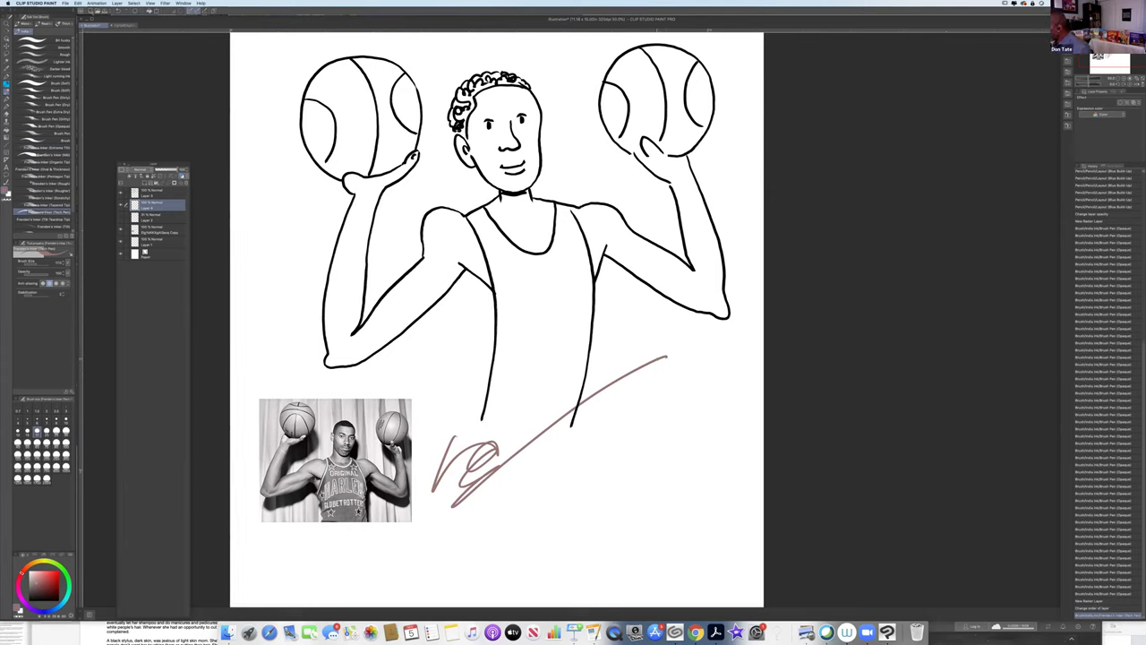
mouse_move(512, 454)
mouse_down()
mouse_move(511, 523)
mouse_move(532, 489)
mouse_move(538, 507)
mouse_up()
mouse_move(551, 439)
mouse_down()
mouse_move(550, 495)
mouse_move(554, 466)
mouse_move(574, 454)
mouse_move(564, 492)
mouse_up()
drag(571, 480, 596, 468)
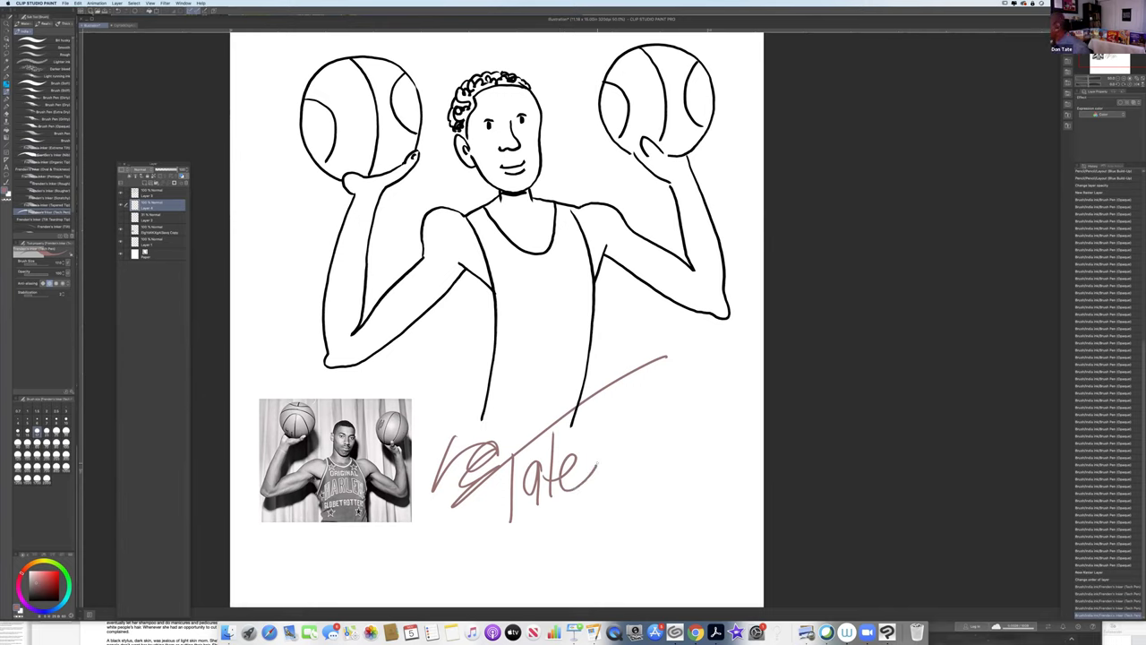